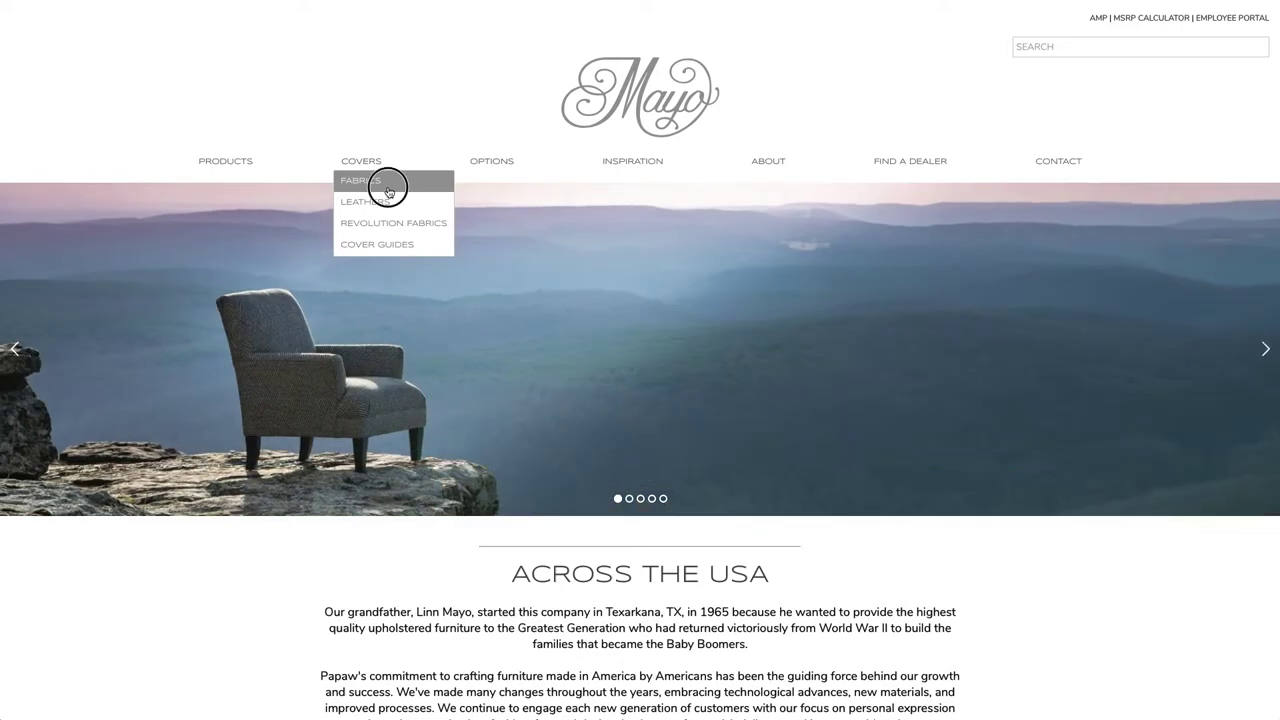
Browse the fabric covers catalogue and open the Athenian Citron fabric's detail page.
left_click(388, 190)
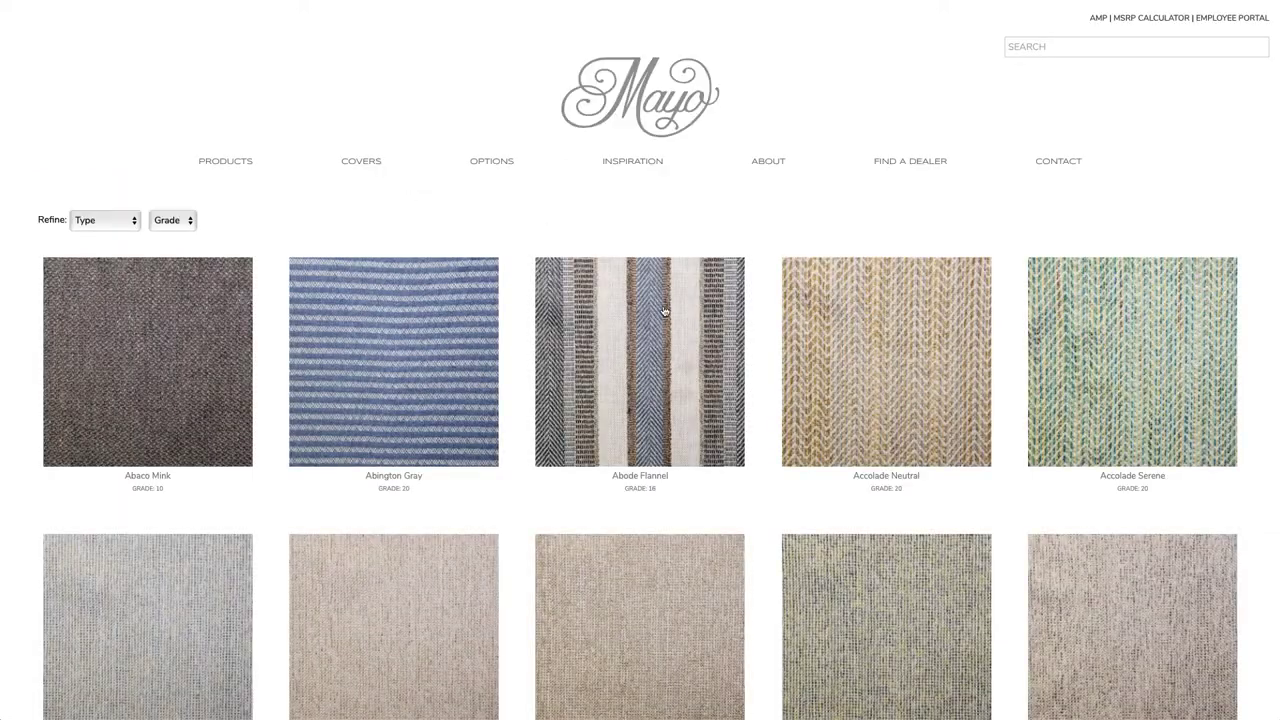
scroll(664, 312, "down", 8)
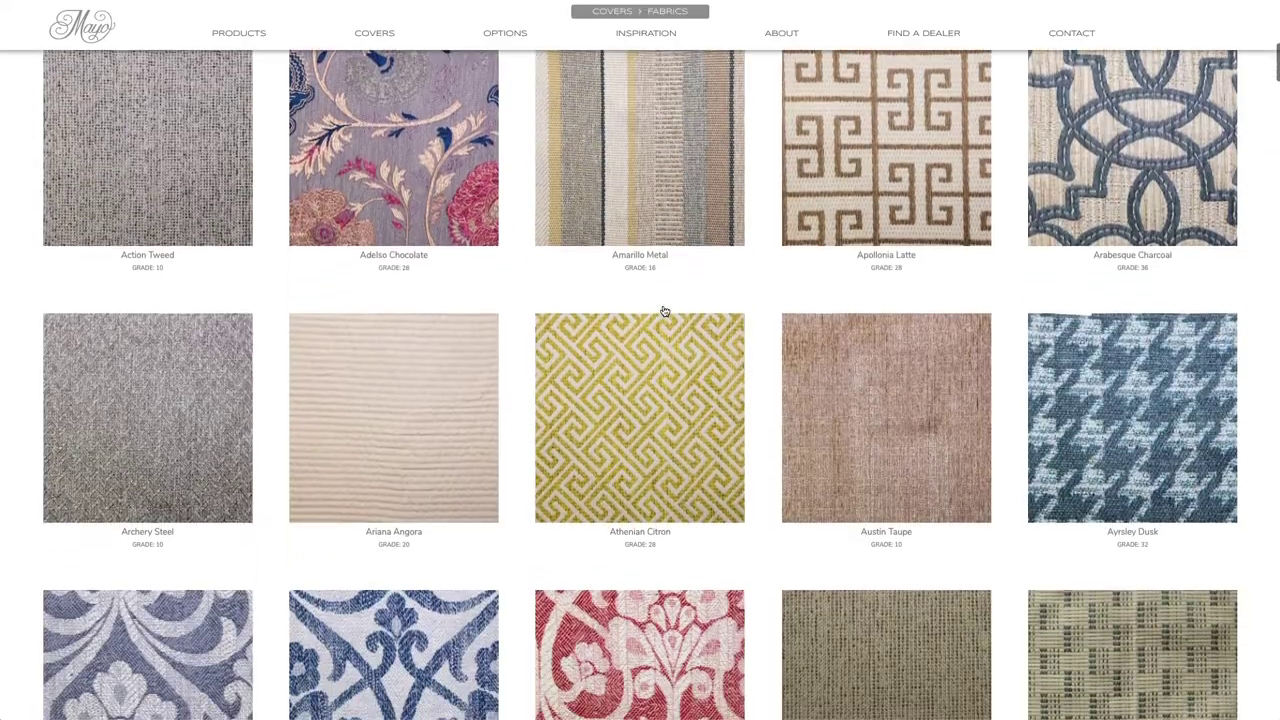
left_click(664, 312)
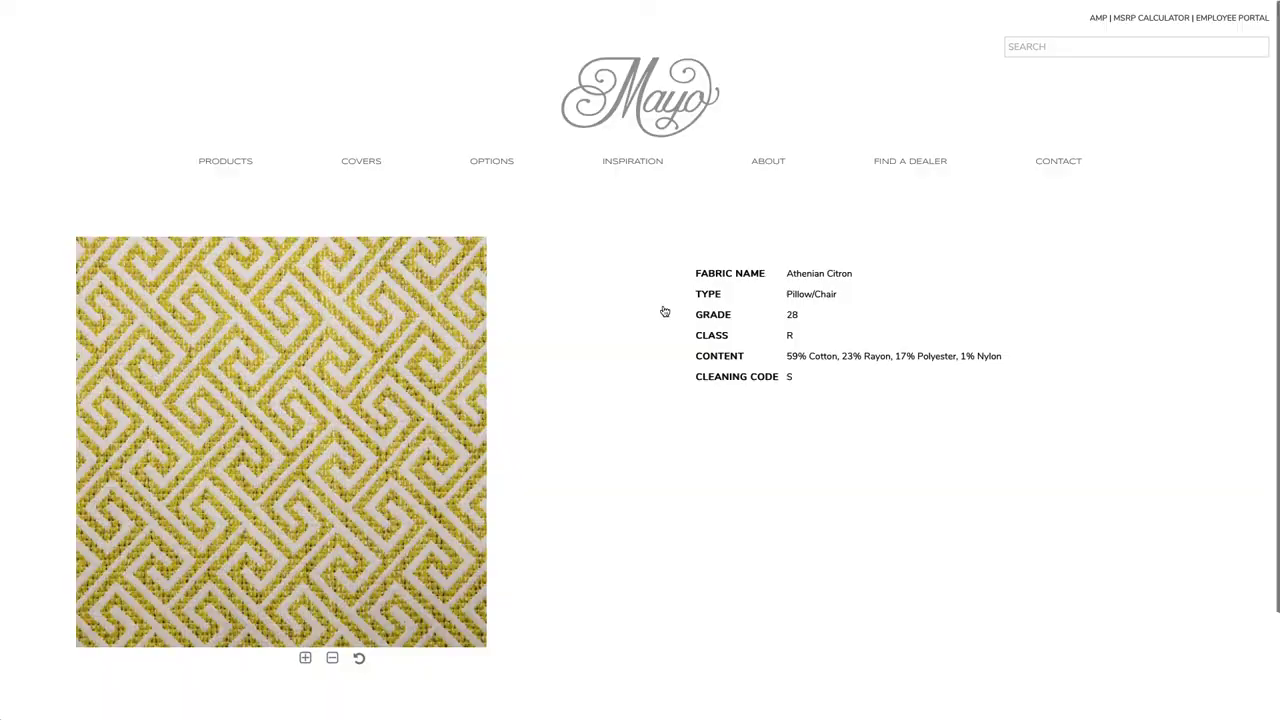
Search the site for "pandora" and open the Pandora Antique fabric.
left_click(1083, 46)
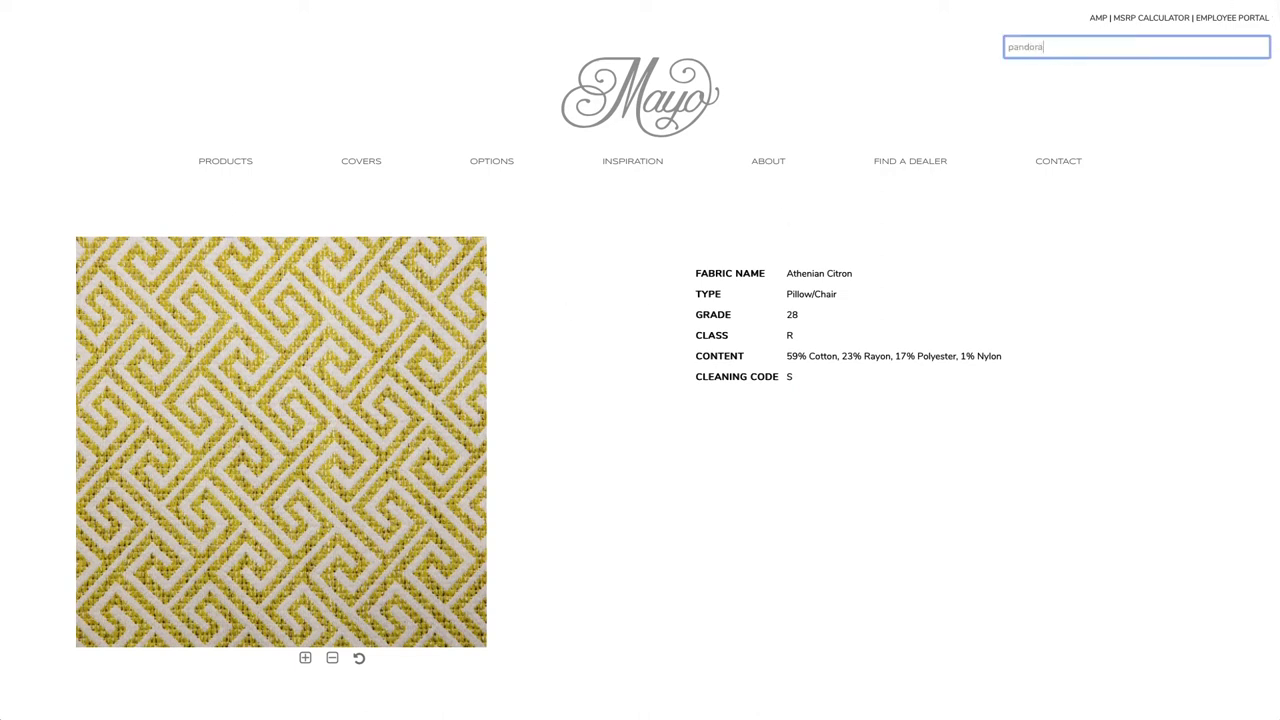
key("Return")
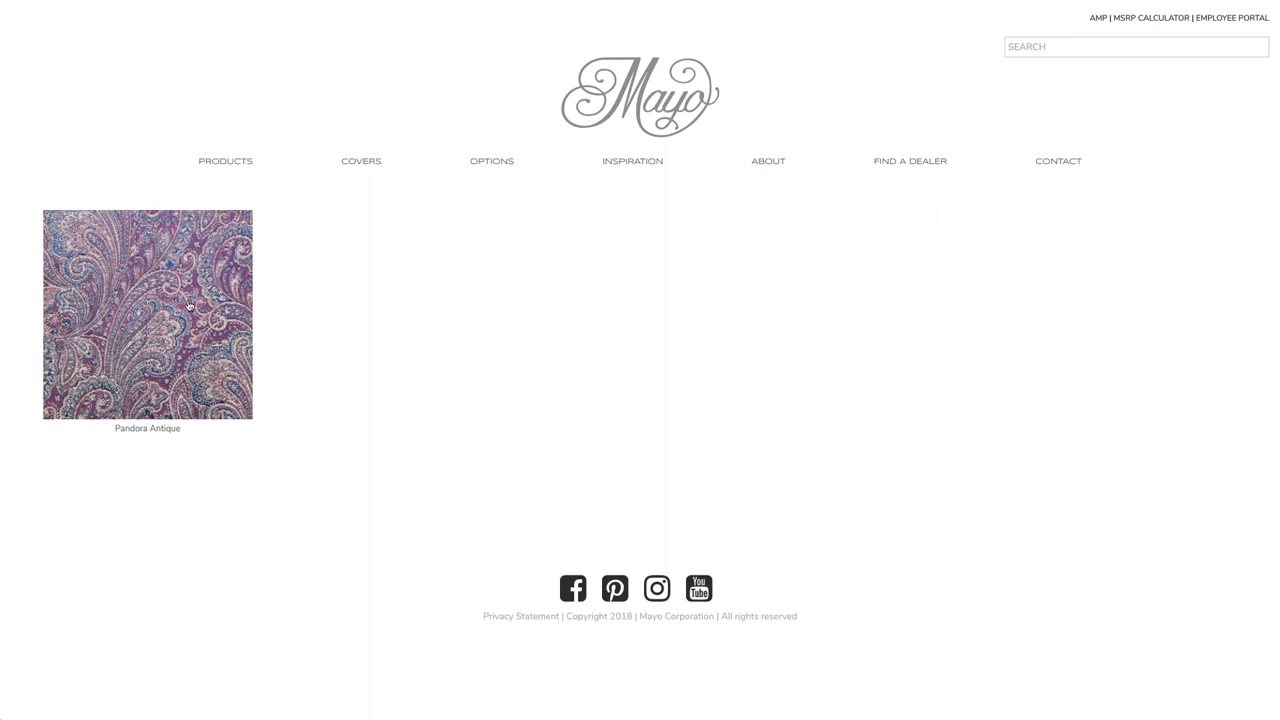
left_click(189, 306)
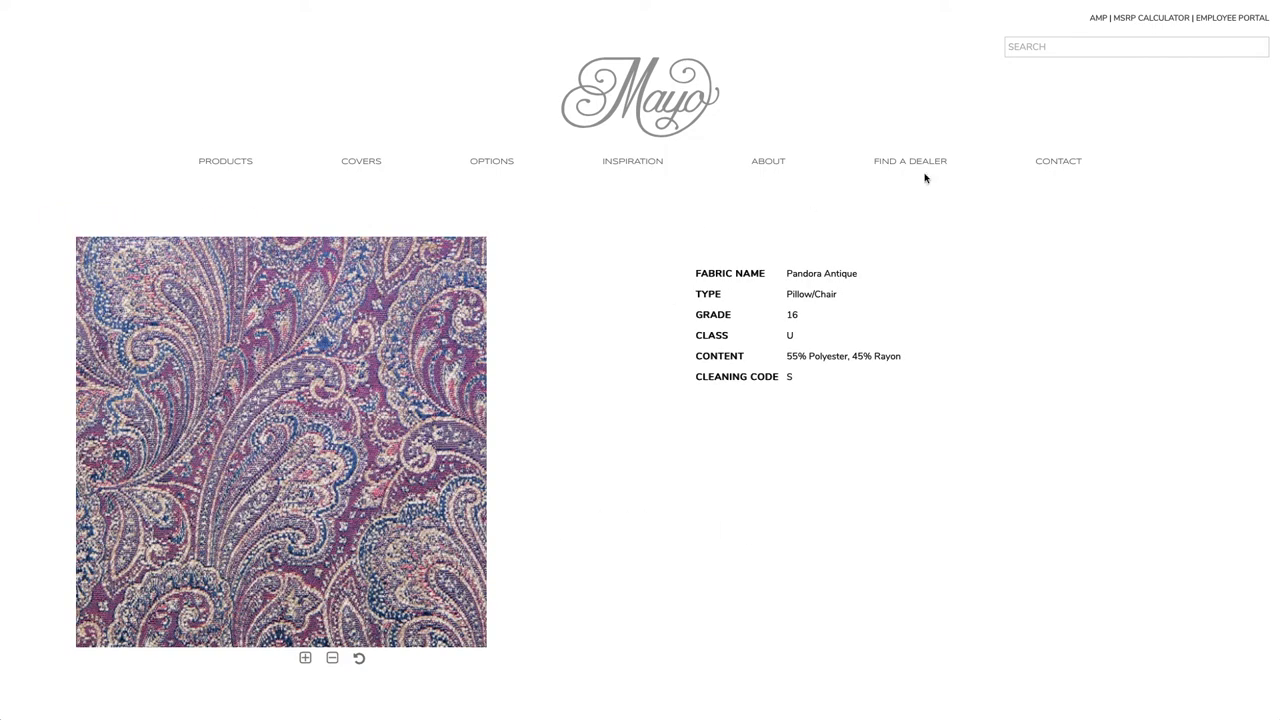
Search for the 4300 series, open the 4300F Sofa and review its specifications, OVP combinations and correlate pieces.
left_click(1046, 46)
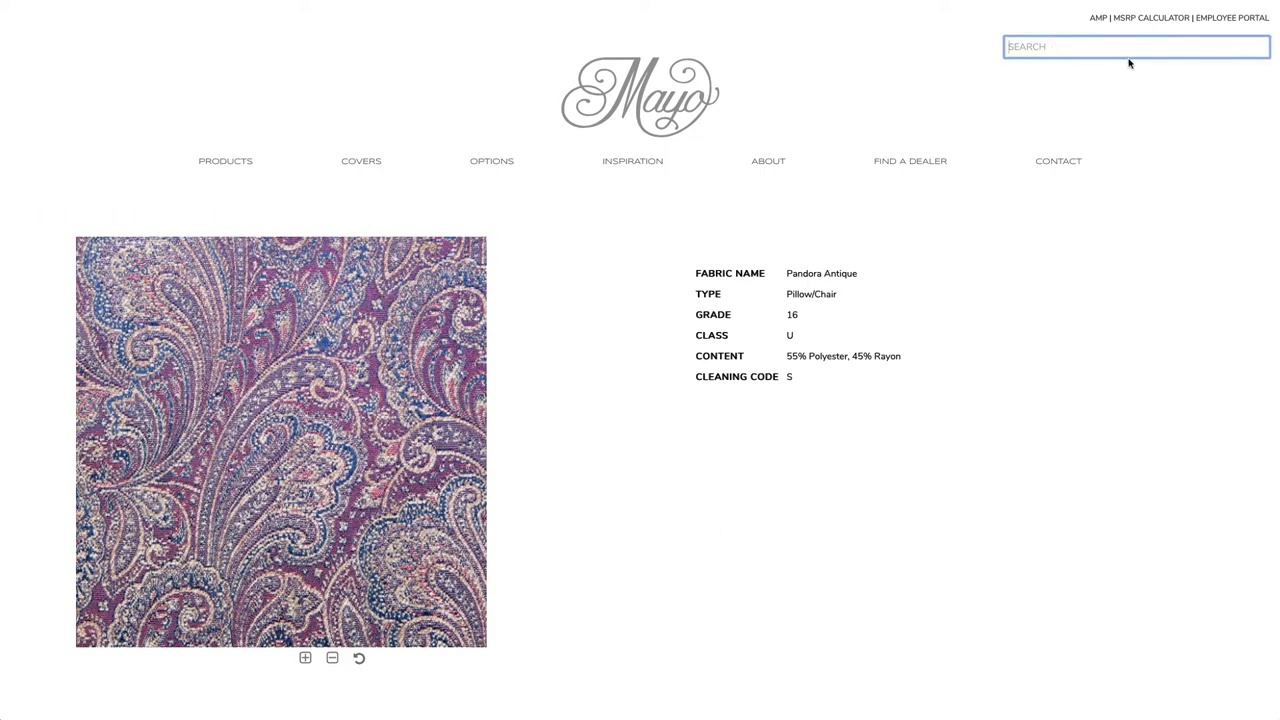
key("Return")
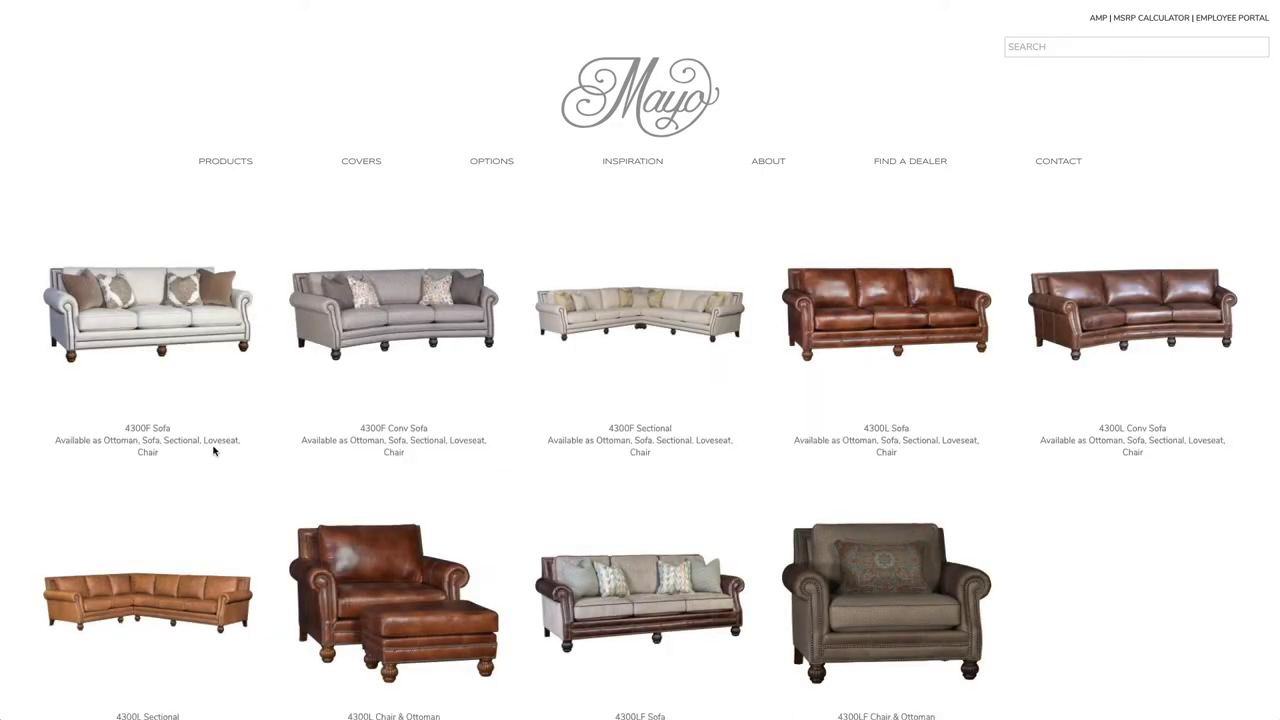
left_click(160, 341)
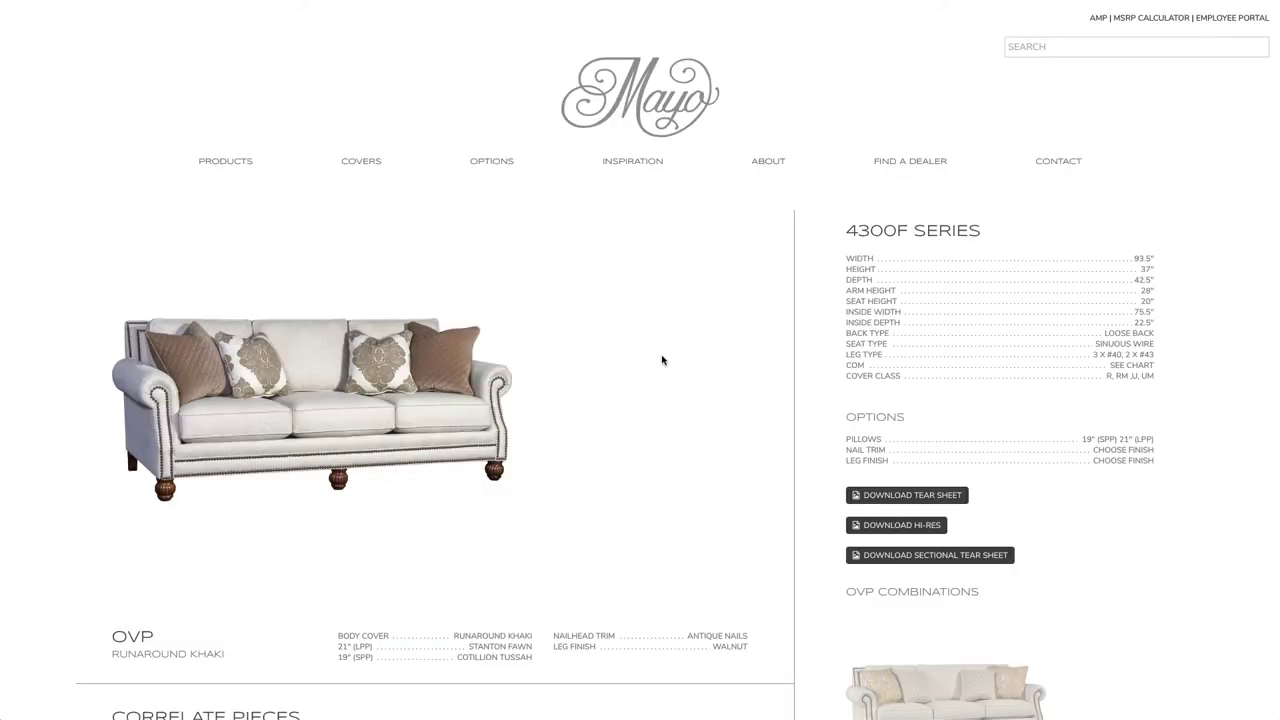
scroll(716, 334, "down", 3)
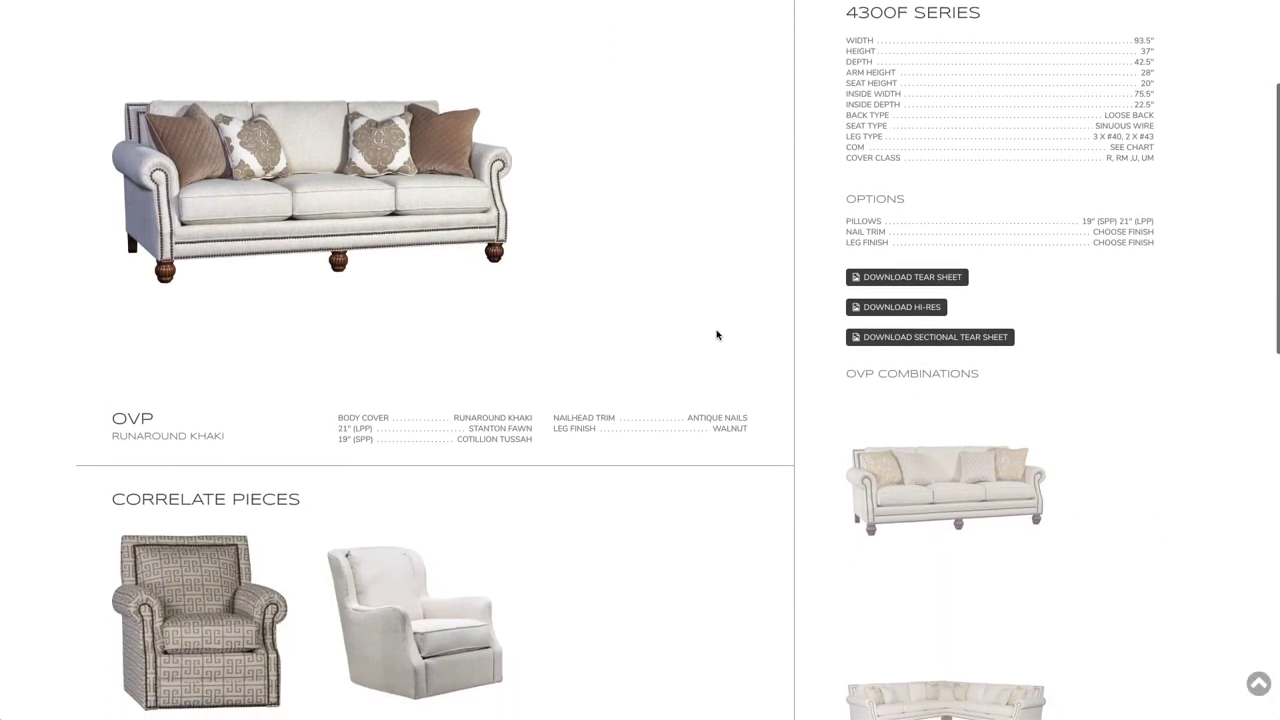
scroll(716, 334, "down", 2)
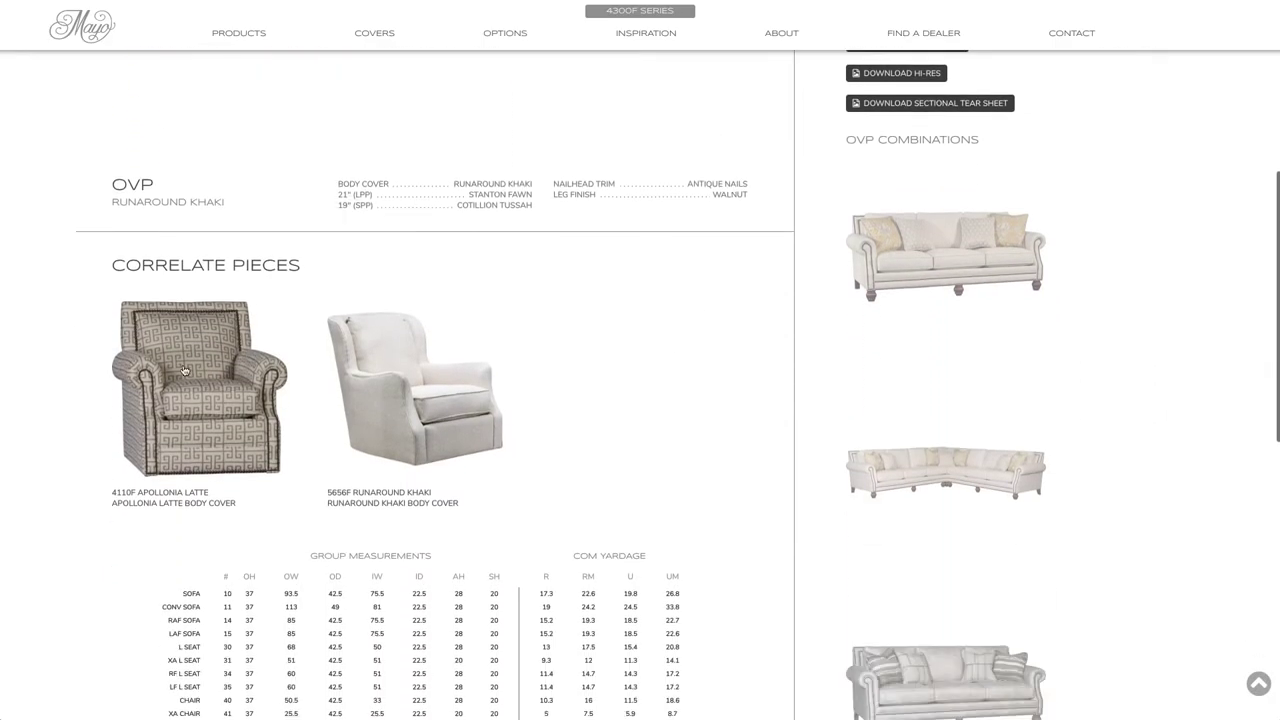
scroll(669, 451, "up", 5)
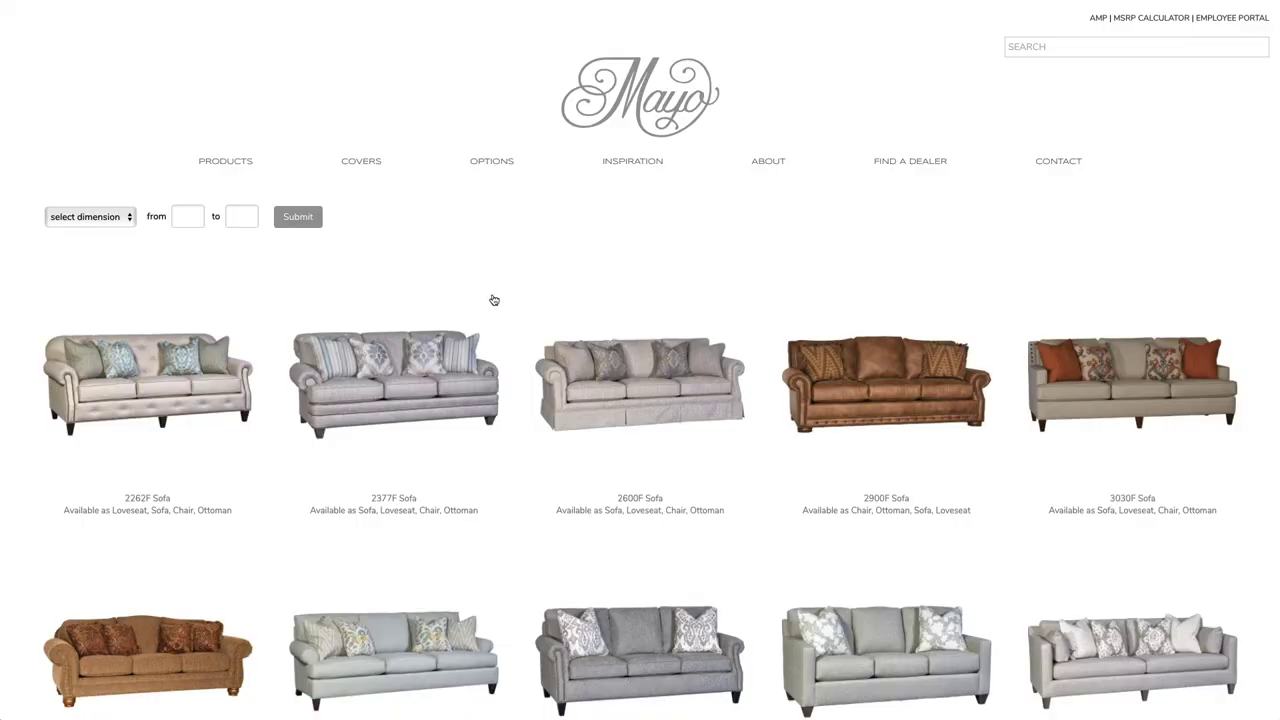
Look through the full list of fabric sofas and loveseats.
scroll(494, 300, "down", 8)
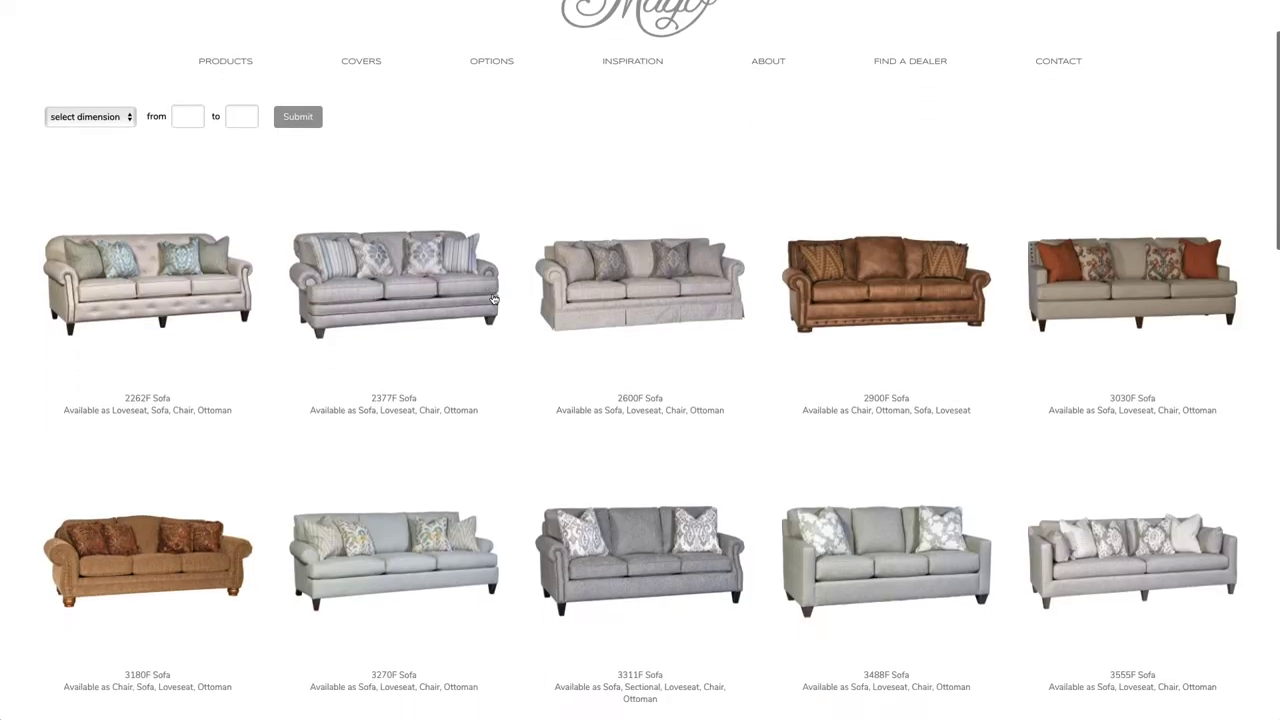
scroll(492, 298, "down", 5)
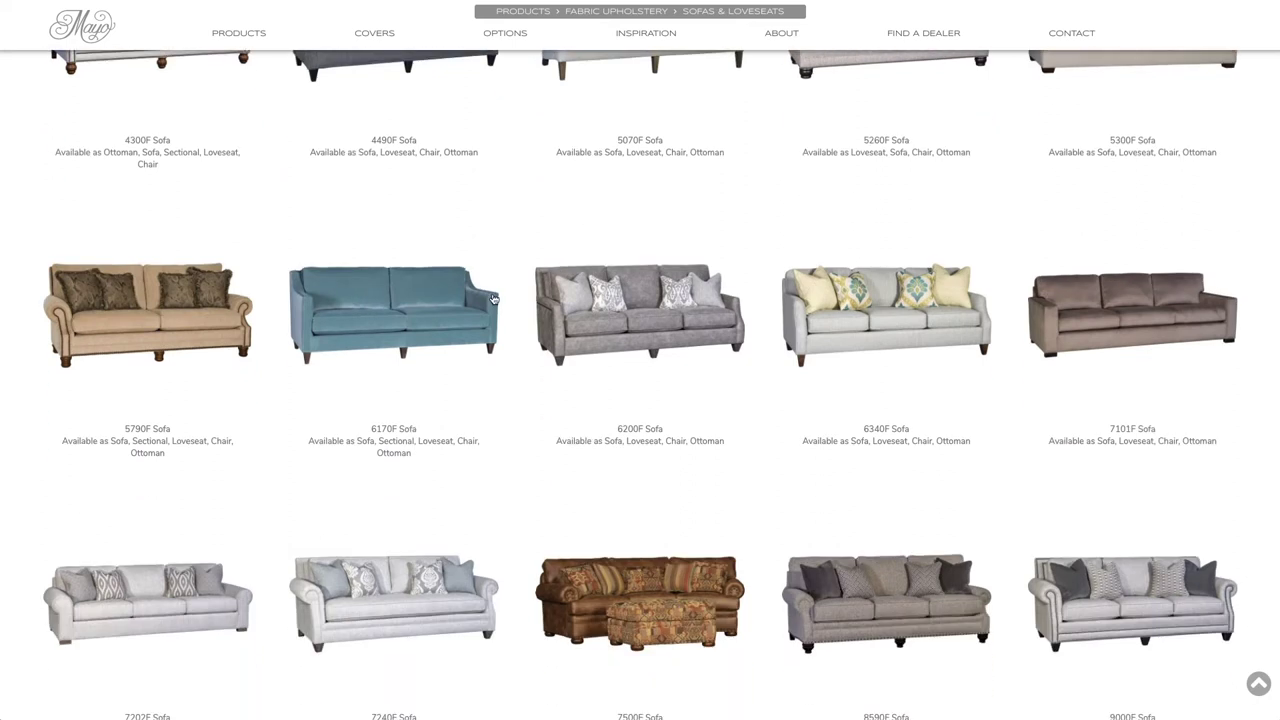
scroll(492, 298, "down", 6)
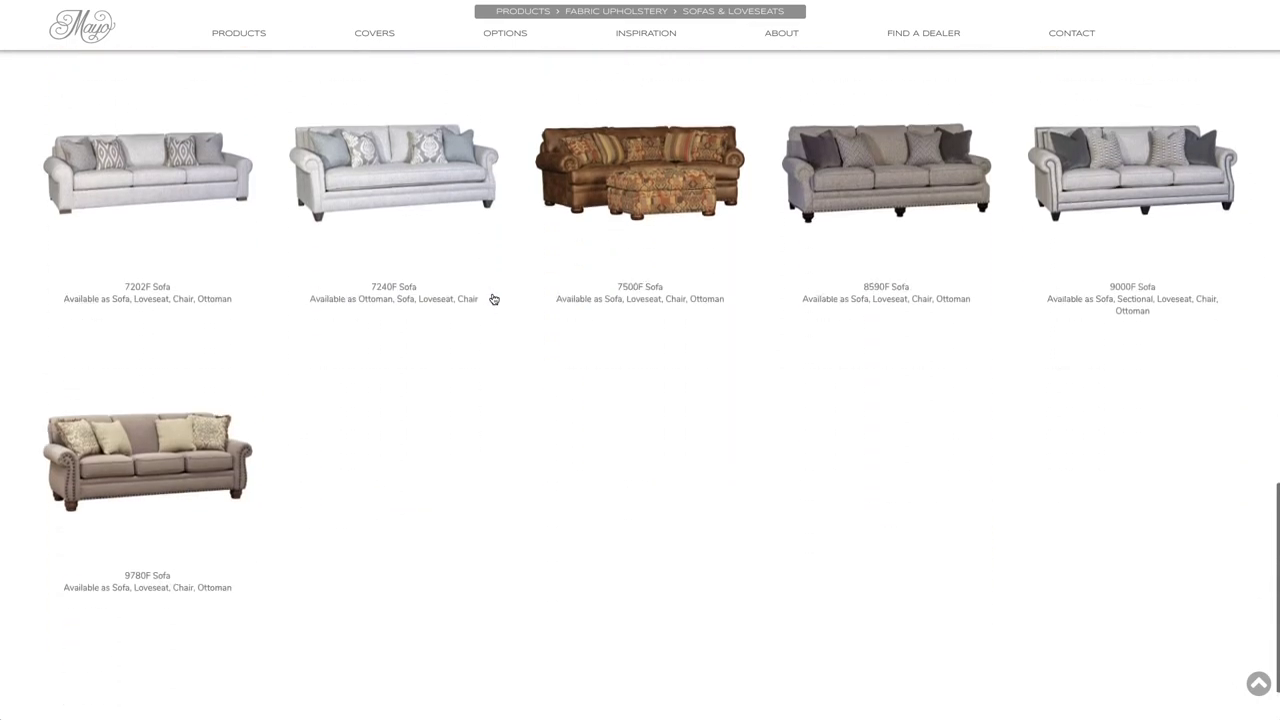
scroll(492, 298, "up", 5)
scroll(492, 298, "up", 12)
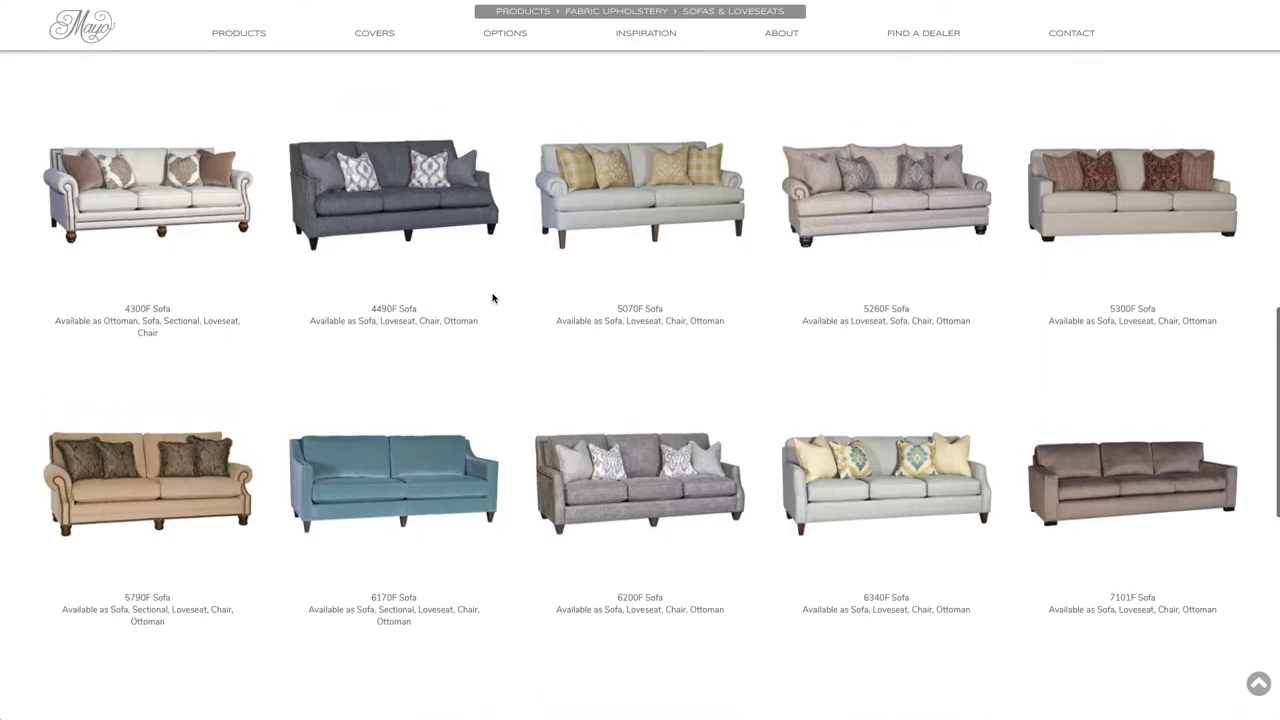
scroll(492, 298, "up", 3)
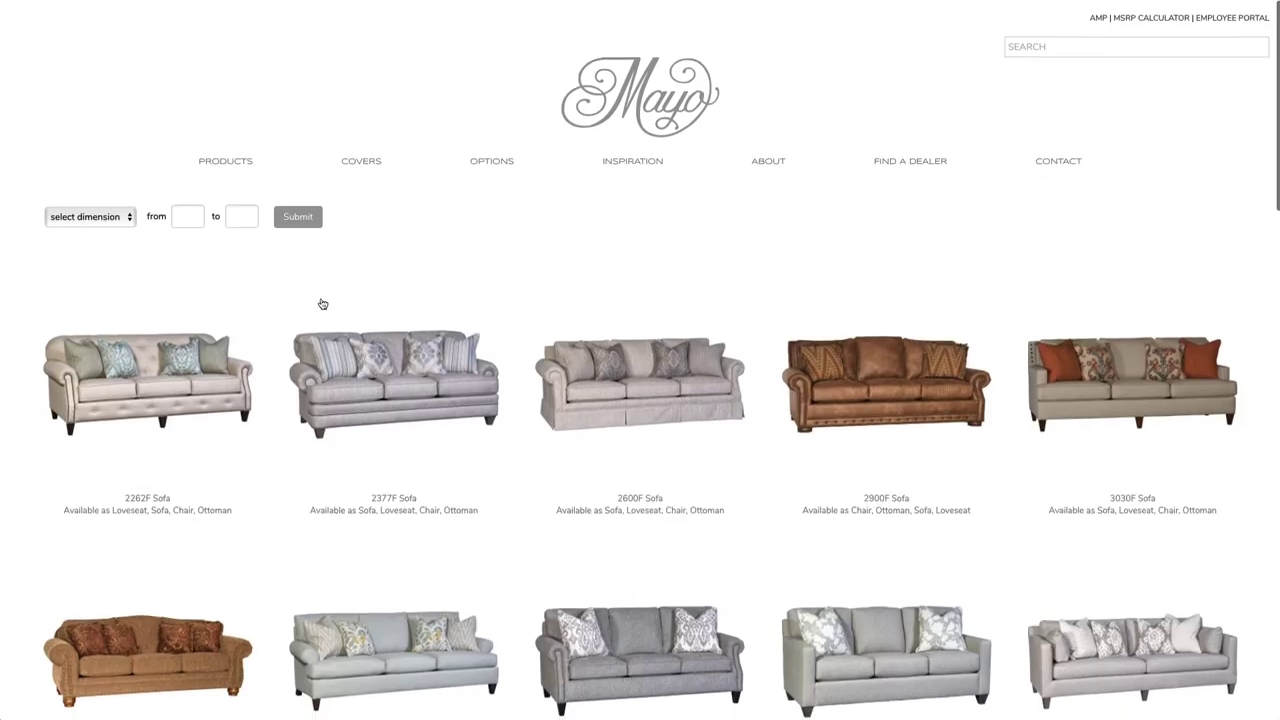
Filter the fabric sofas by width from 86 to 88 and look over the matching models.
left_click(122, 222)
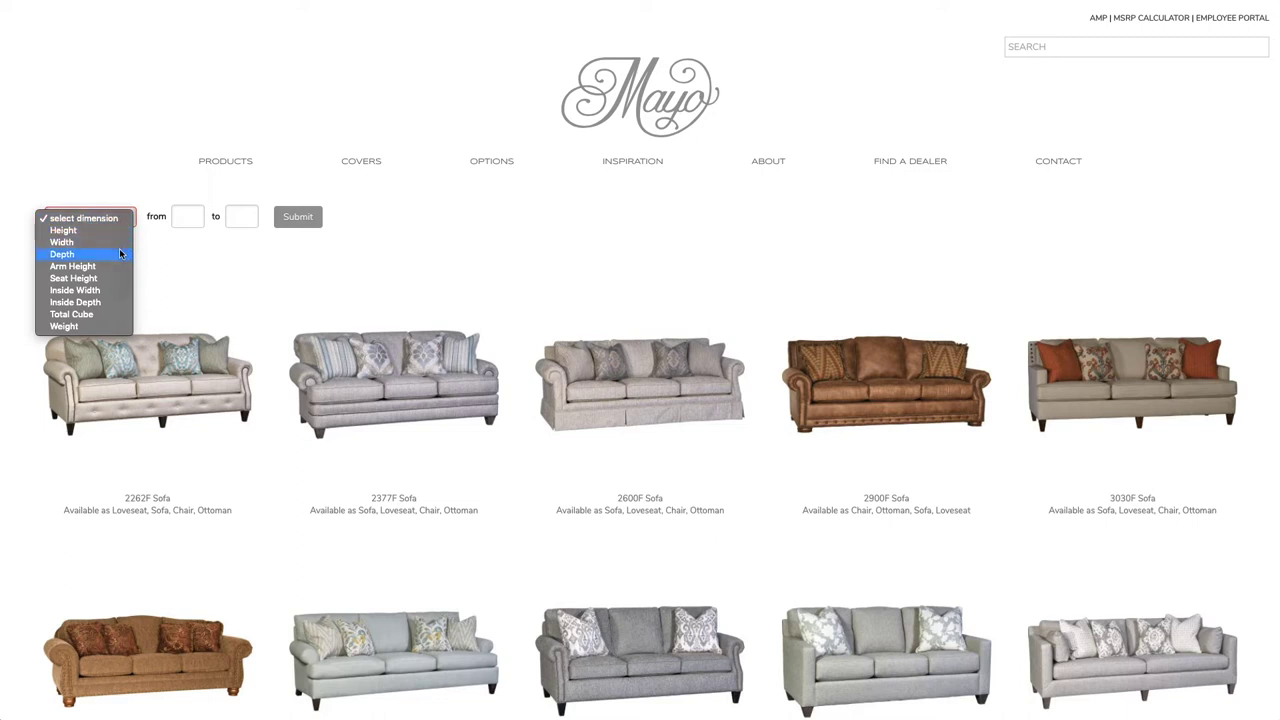
left_click(120, 243)
left_click(196, 222)
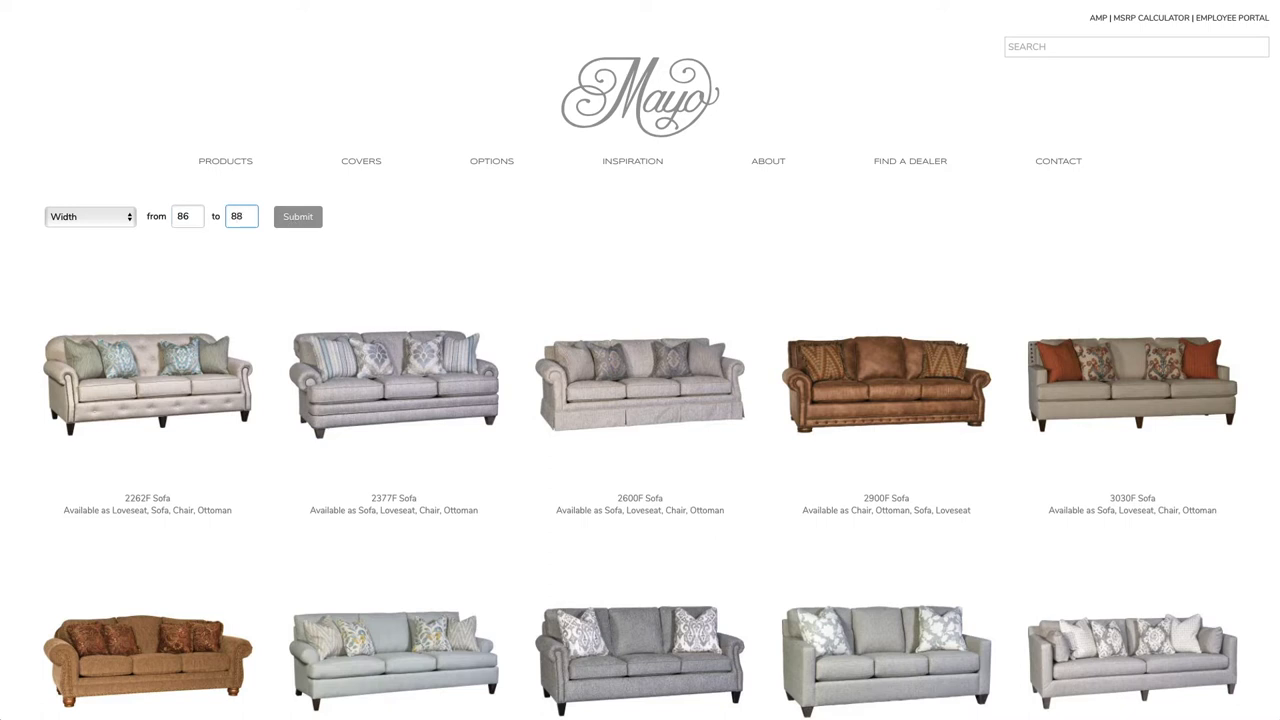
left_click(310, 216)
scroll(657, 237, "down", 1)
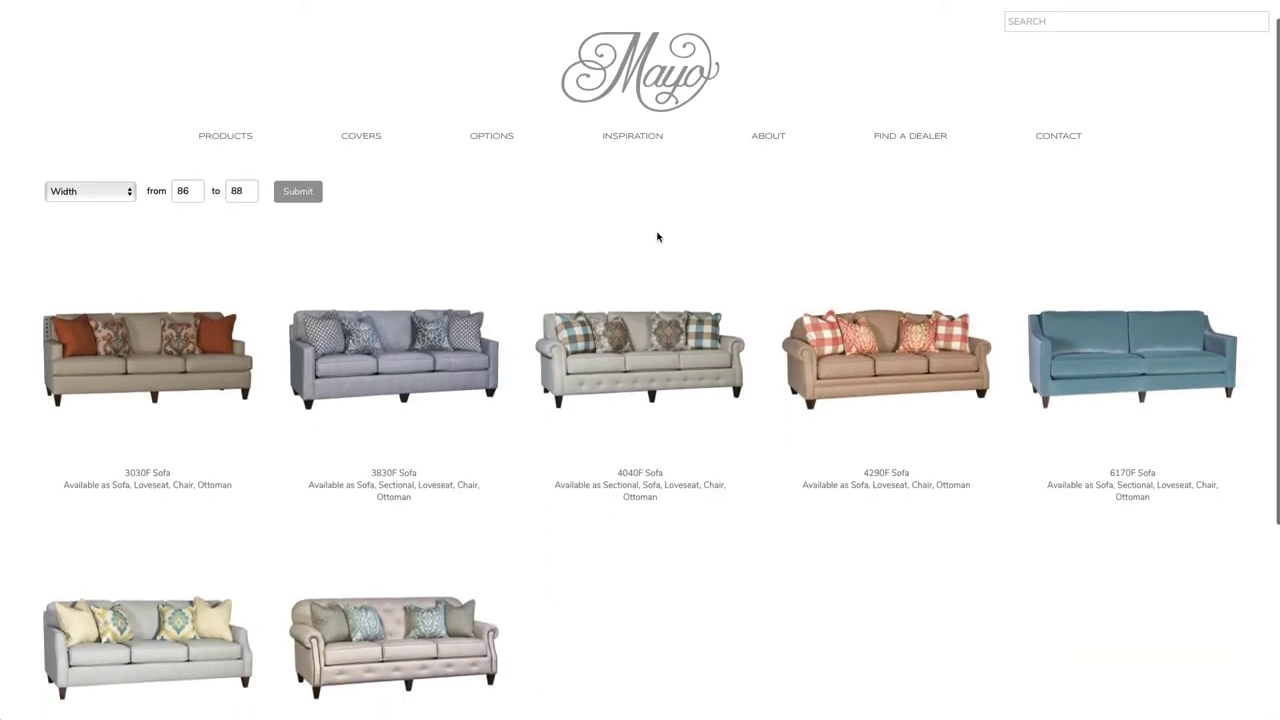
scroll(658, 238, "down", 1)
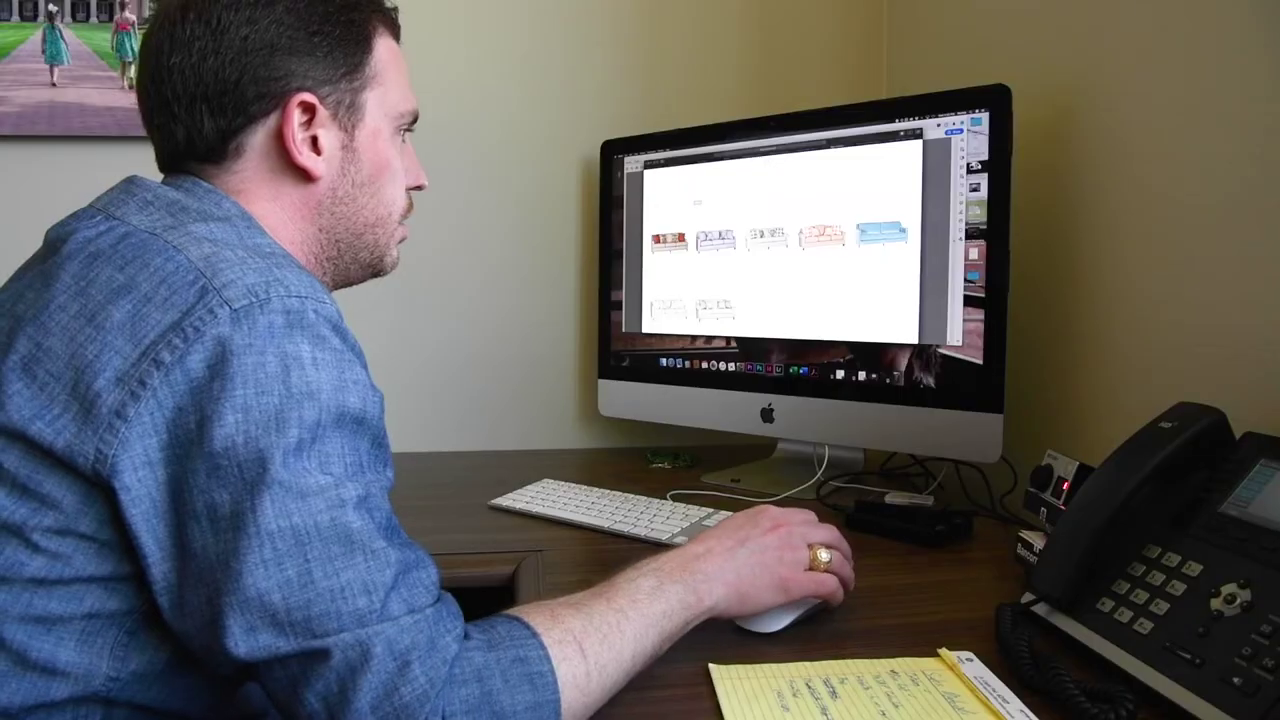
Open the 4040F Sofa from the filtered list, display its Runaround Stone combination and highlight the body cover name.
left_click(312, 392)
scroll(780, 240, "down", 5)
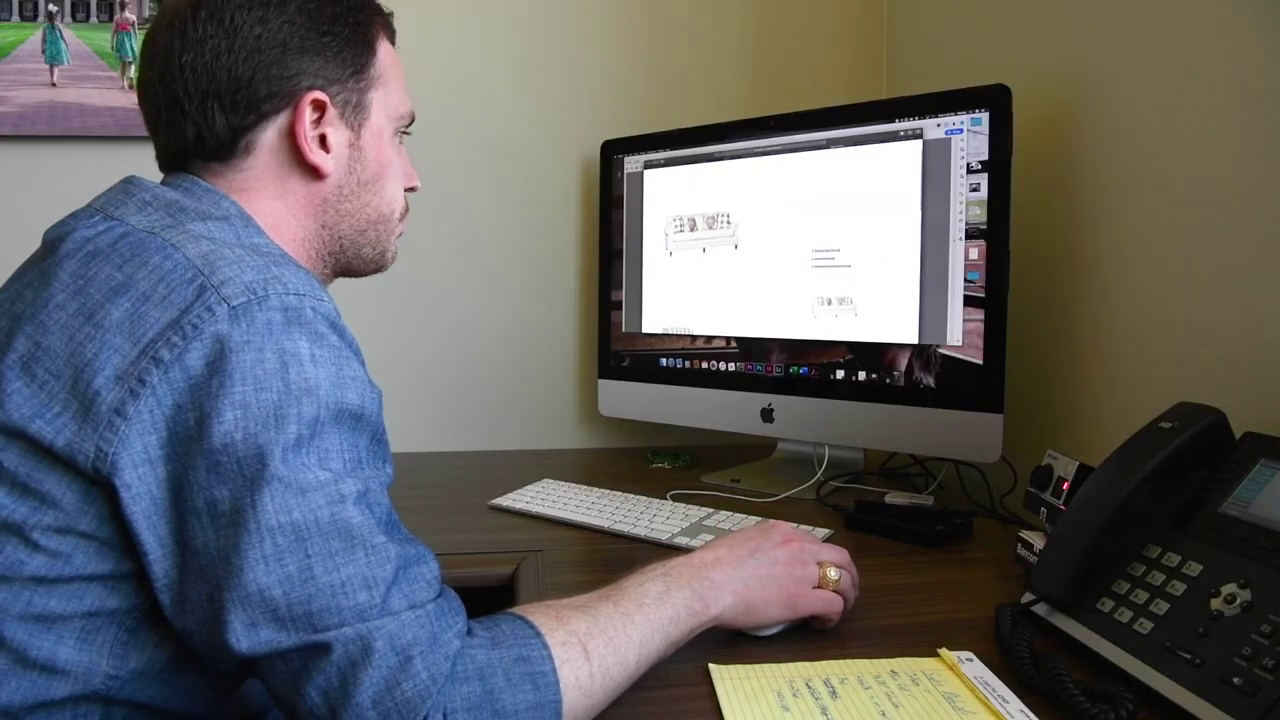
scroll(780, 240, "down", 3)
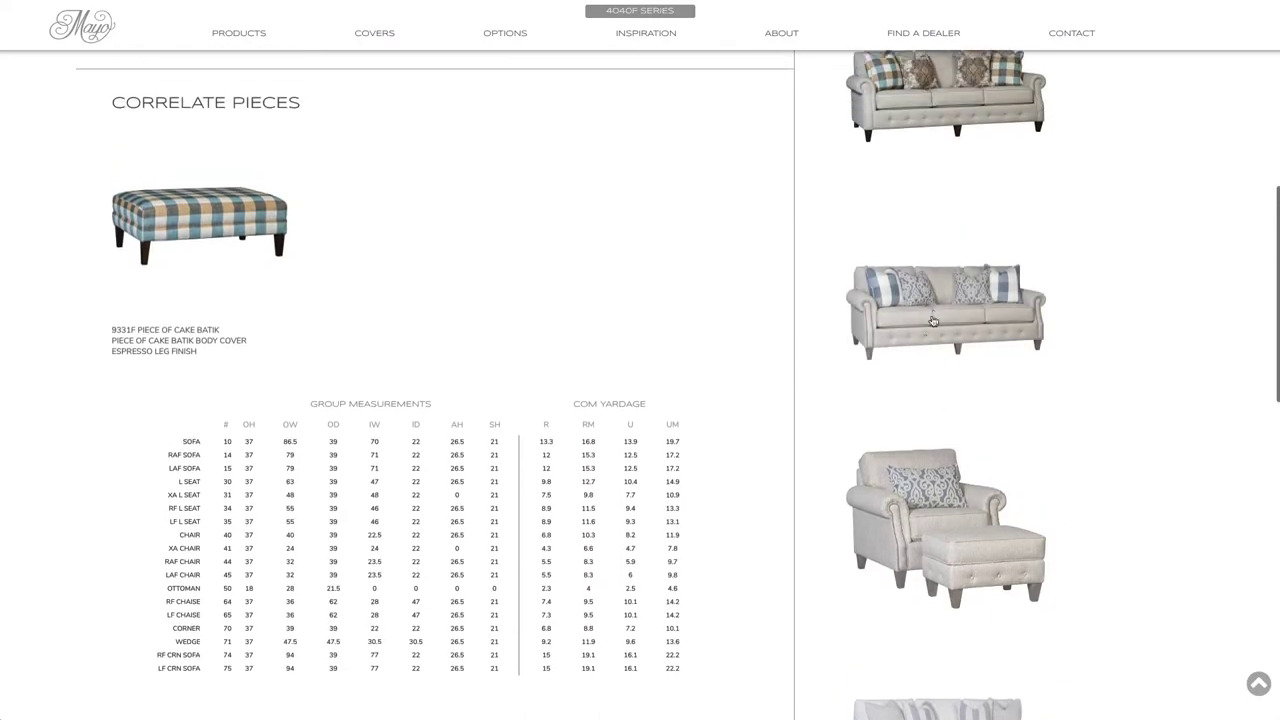
left_click(932, 321)
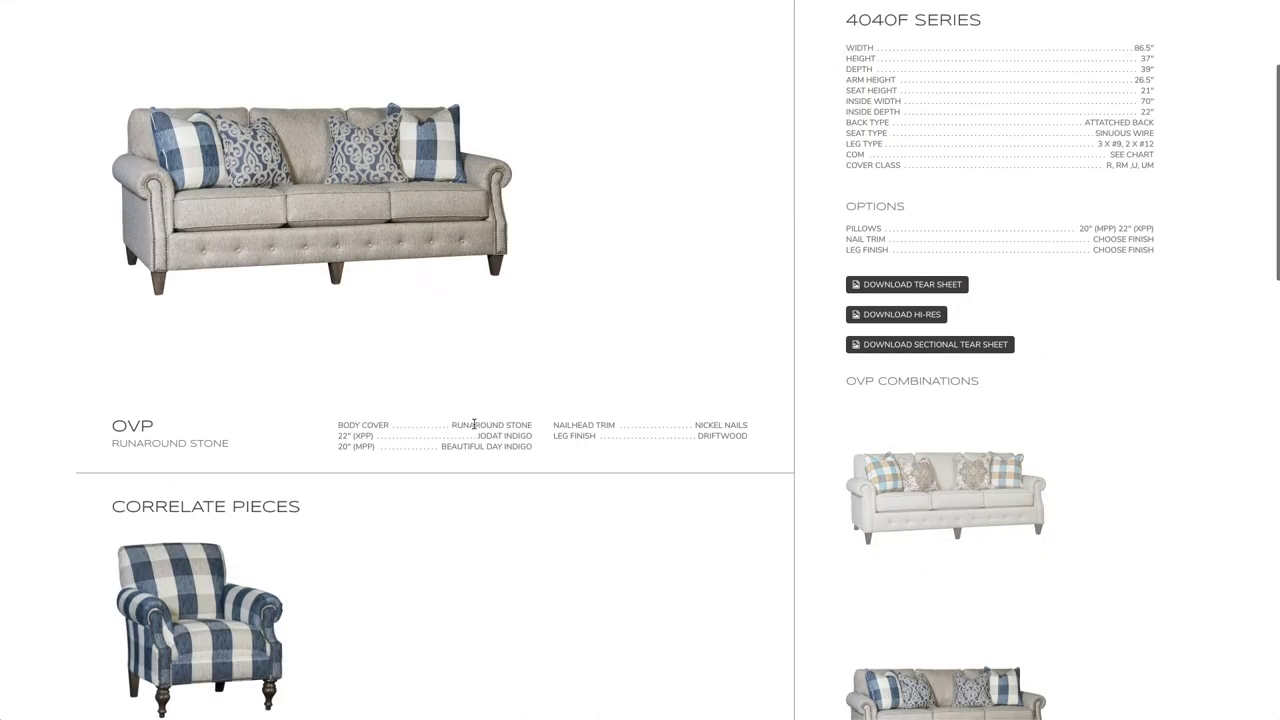
left_click_drag(453, 425, 528, 424)
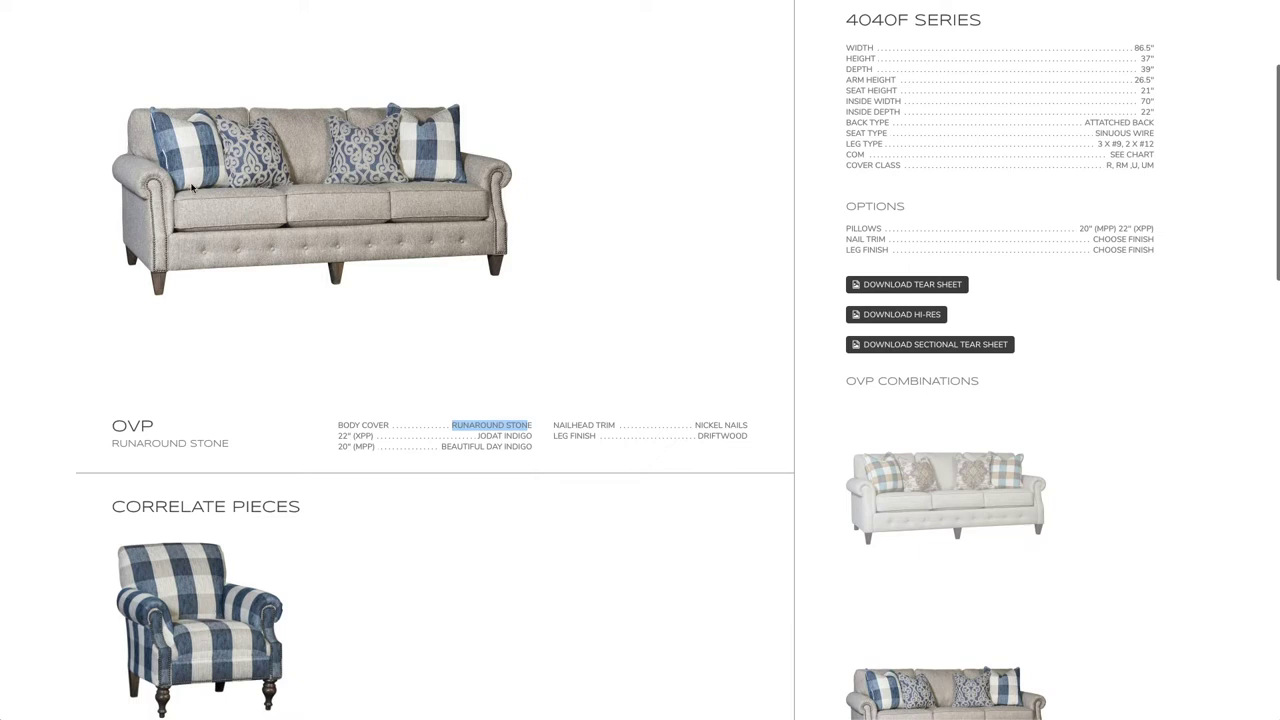
Open the correlate checked chair's 8960F page, browse its alternate views and display the Llama Drama Aqua version.
left_click(186, 621)
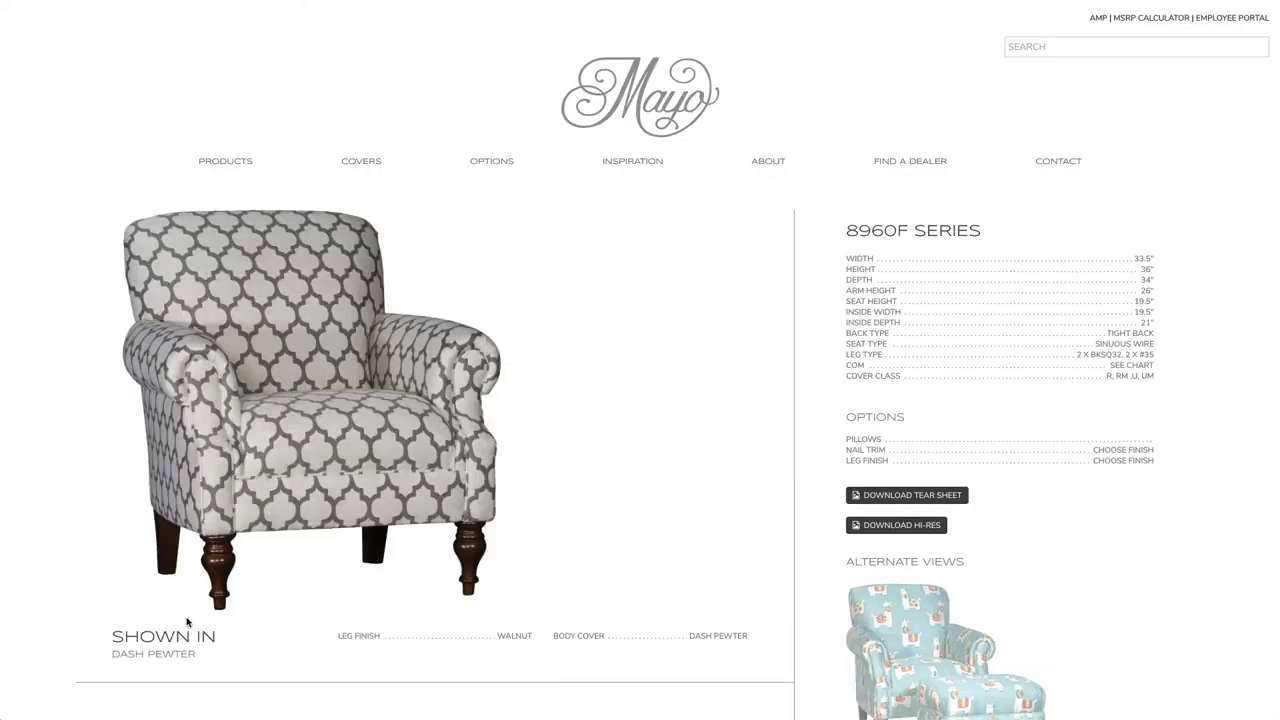
scroll(907, 398, "down", 9)
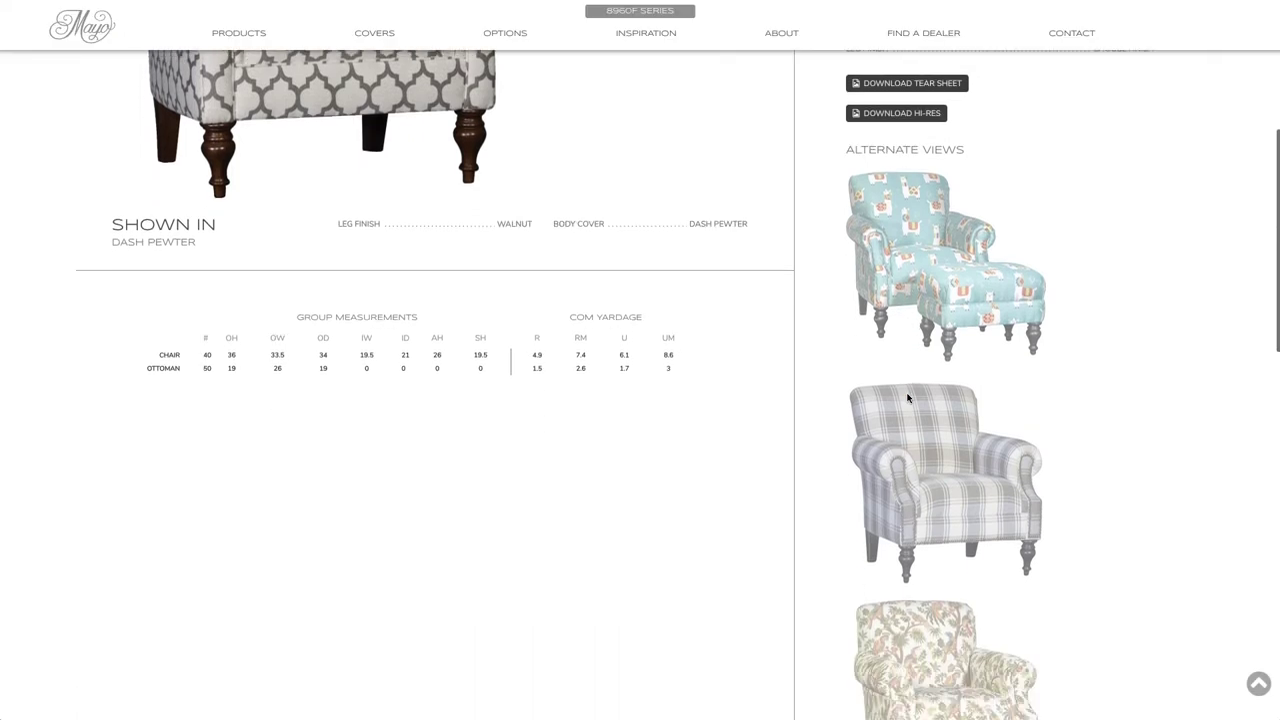
scroll(907, 398, "down", 3)
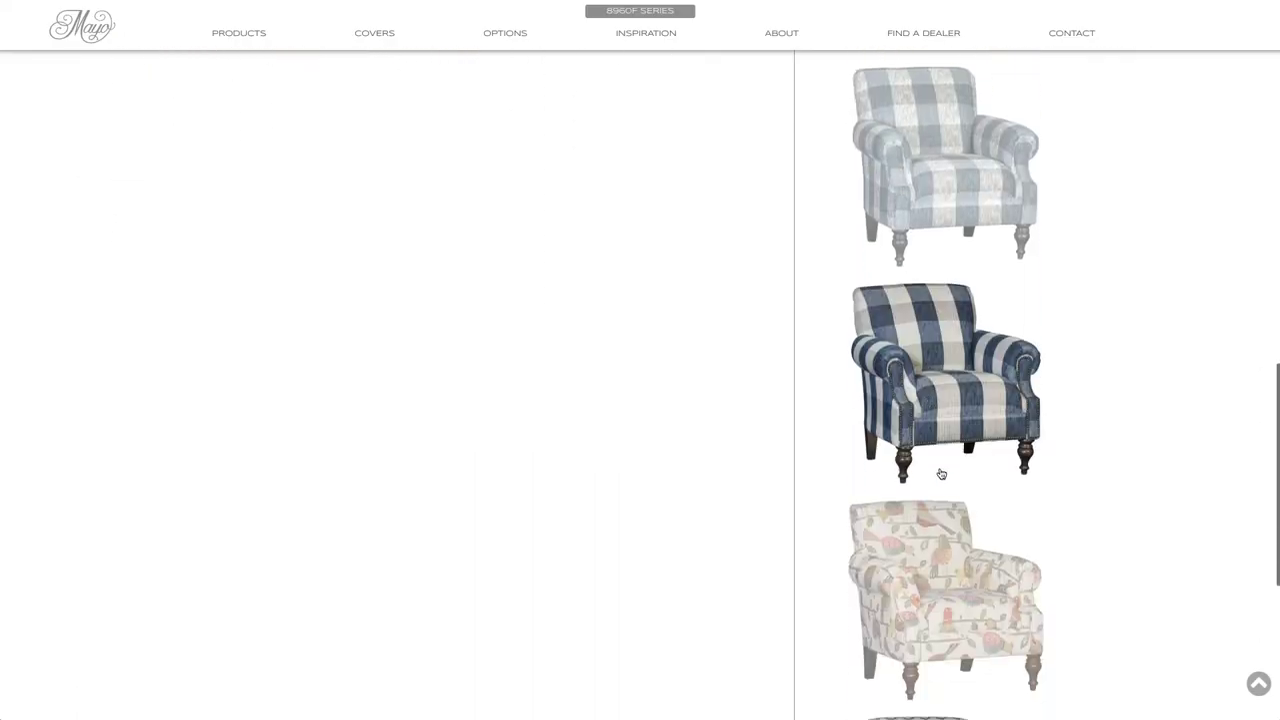
scroll(940, 476, "up", 6)
scroll(940, 474, "up", 5)
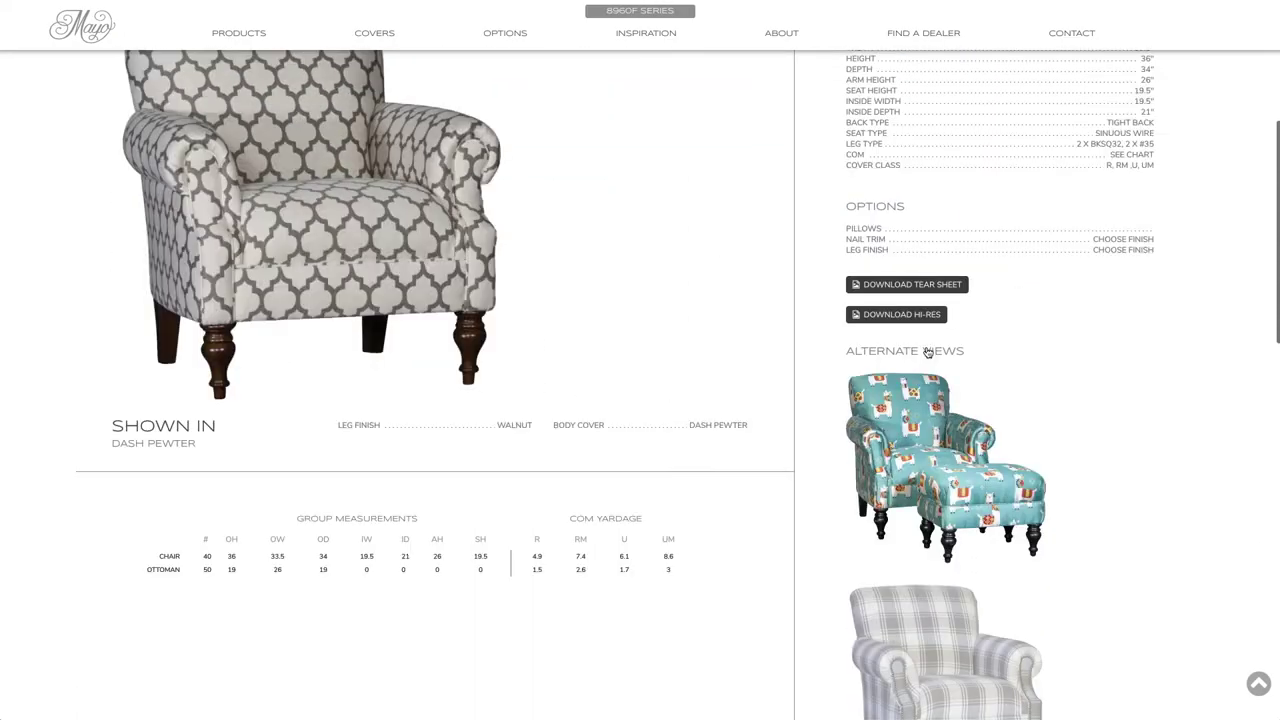
left_click(925, 420)
scroll(813, 524, "up", 1)
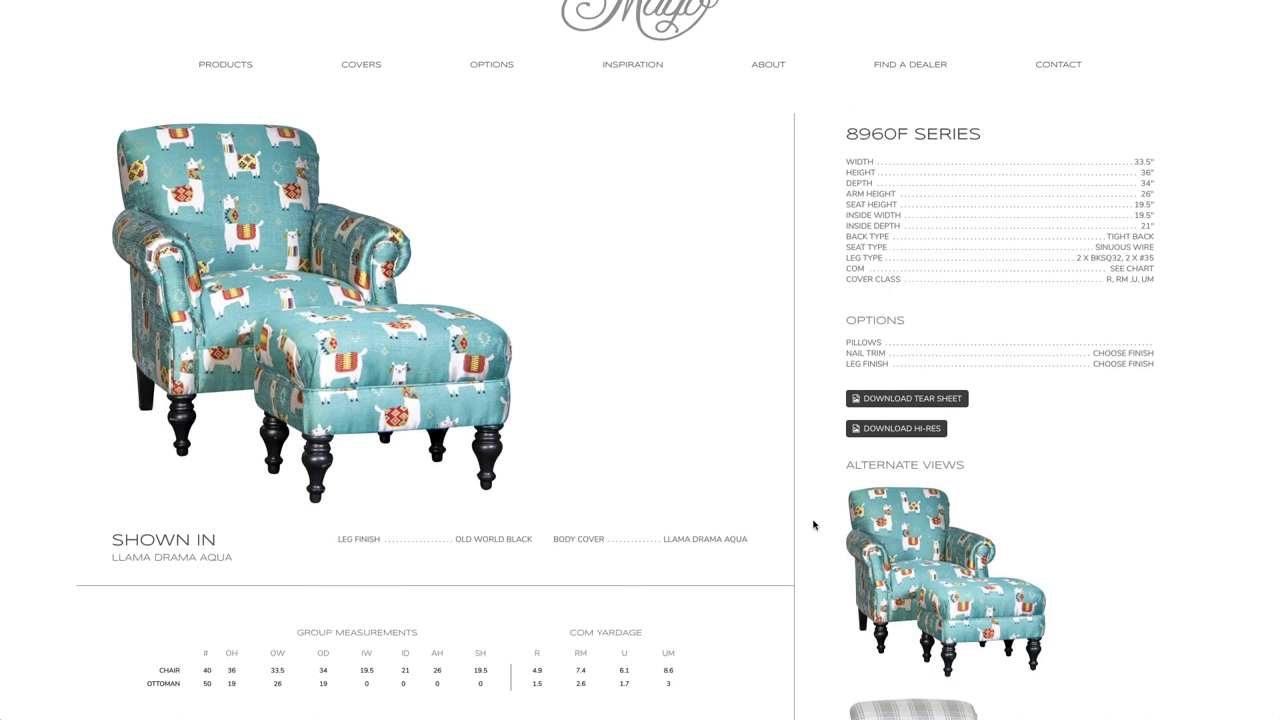
Review the 4040F series' correlate piece, group measurements and COM yardage.
scroll(686, 373, "down", 1)
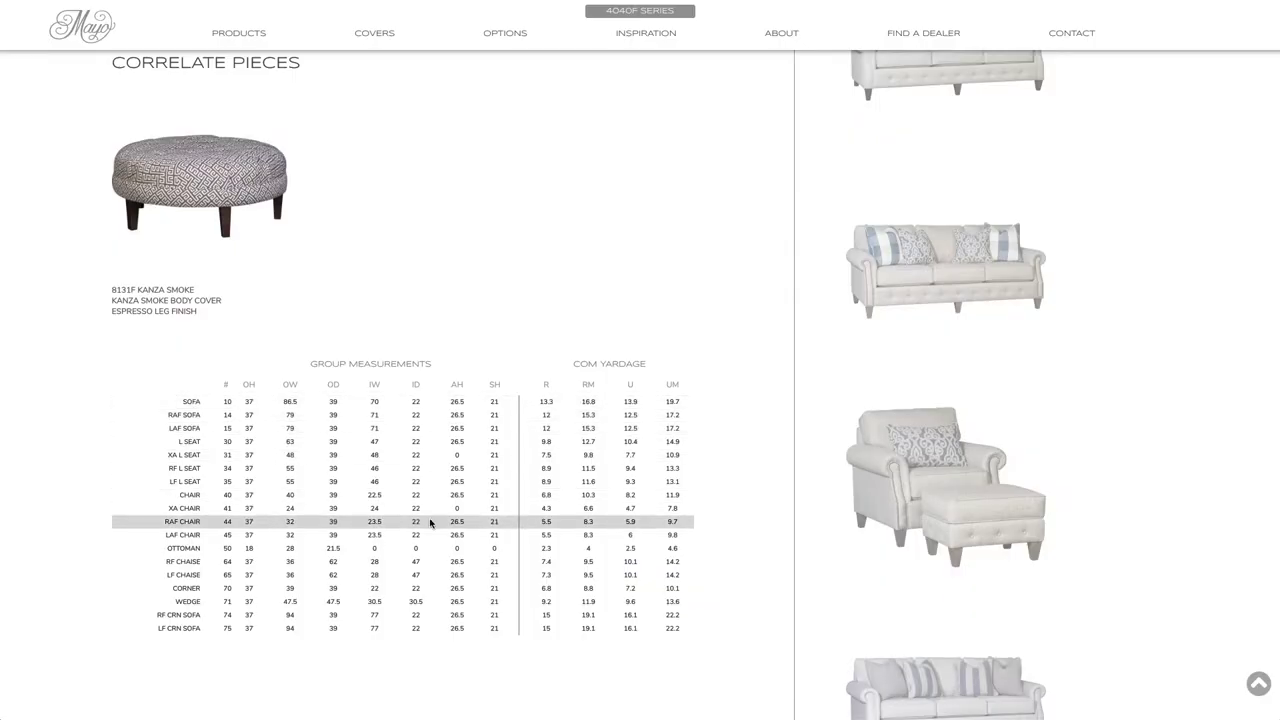
scroll(430, 523, "up", 5)
scroll(430, 523, "up", 3)
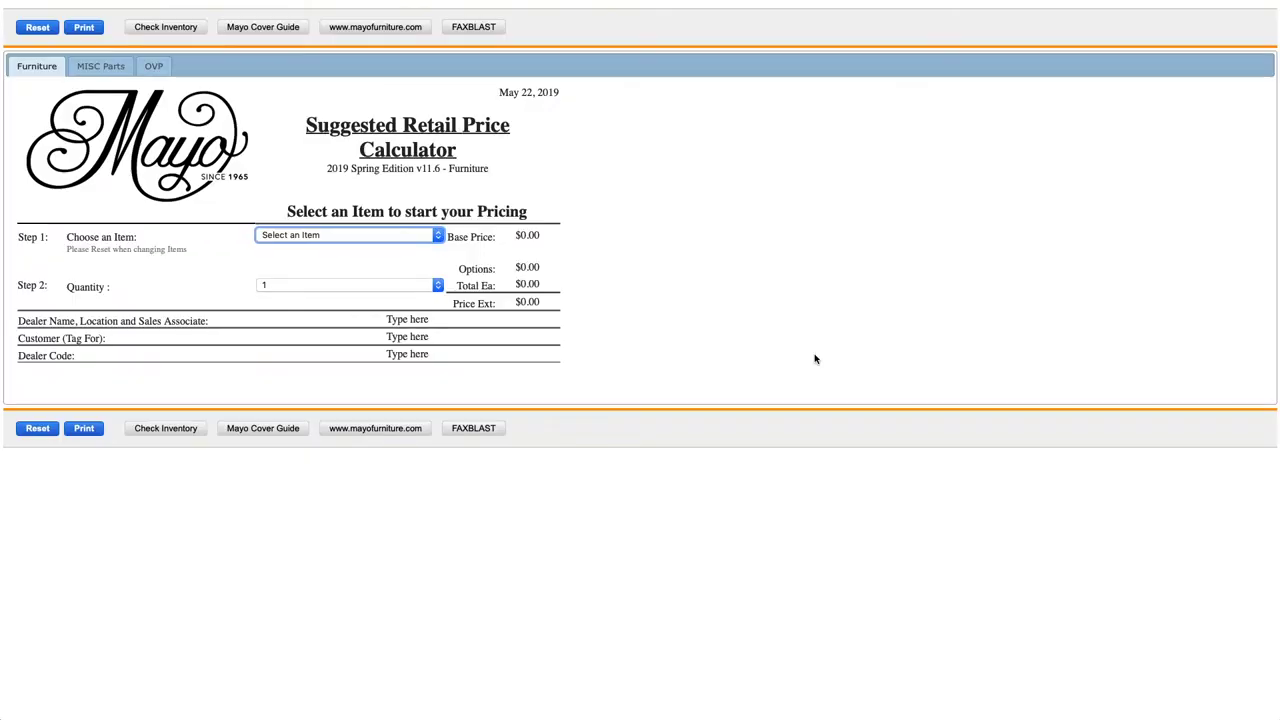
Choose item 4300F10 in the retail price calculator and give it the Action Tweed body cover.
left_click(407, 236)
scroll(406, 238, "down", 15)
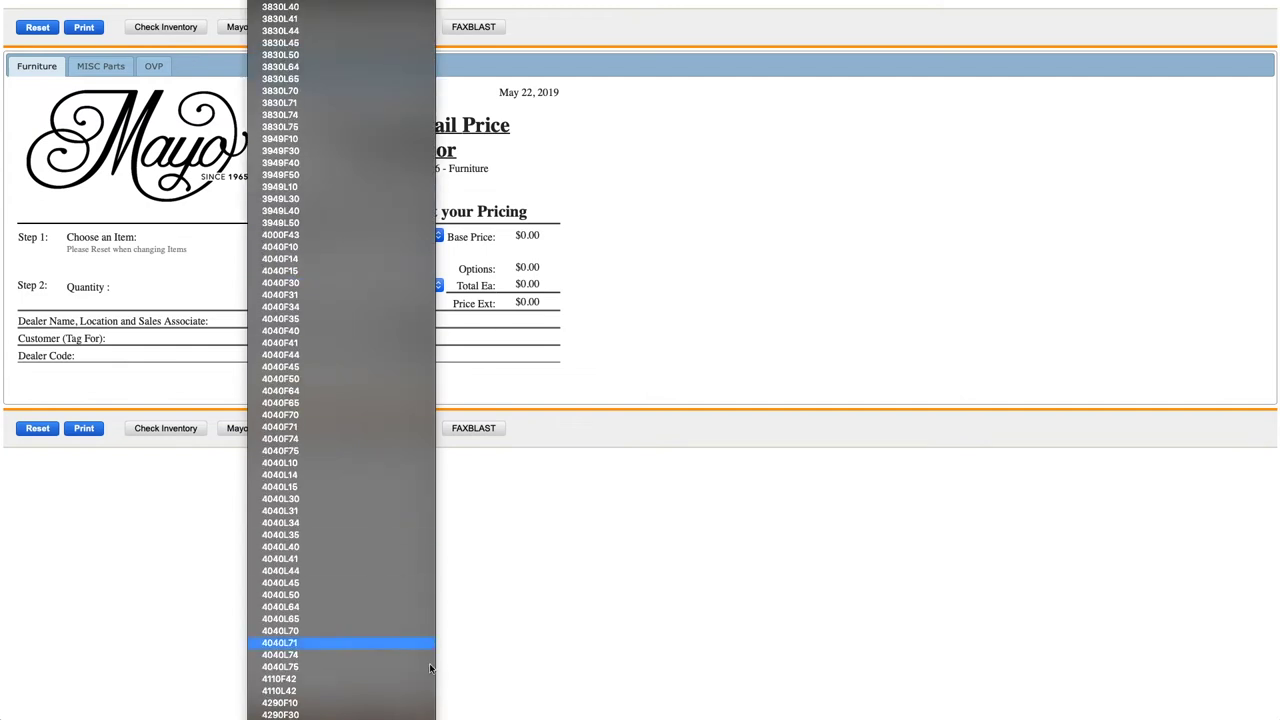
scroll(330, 690, "down", 3)
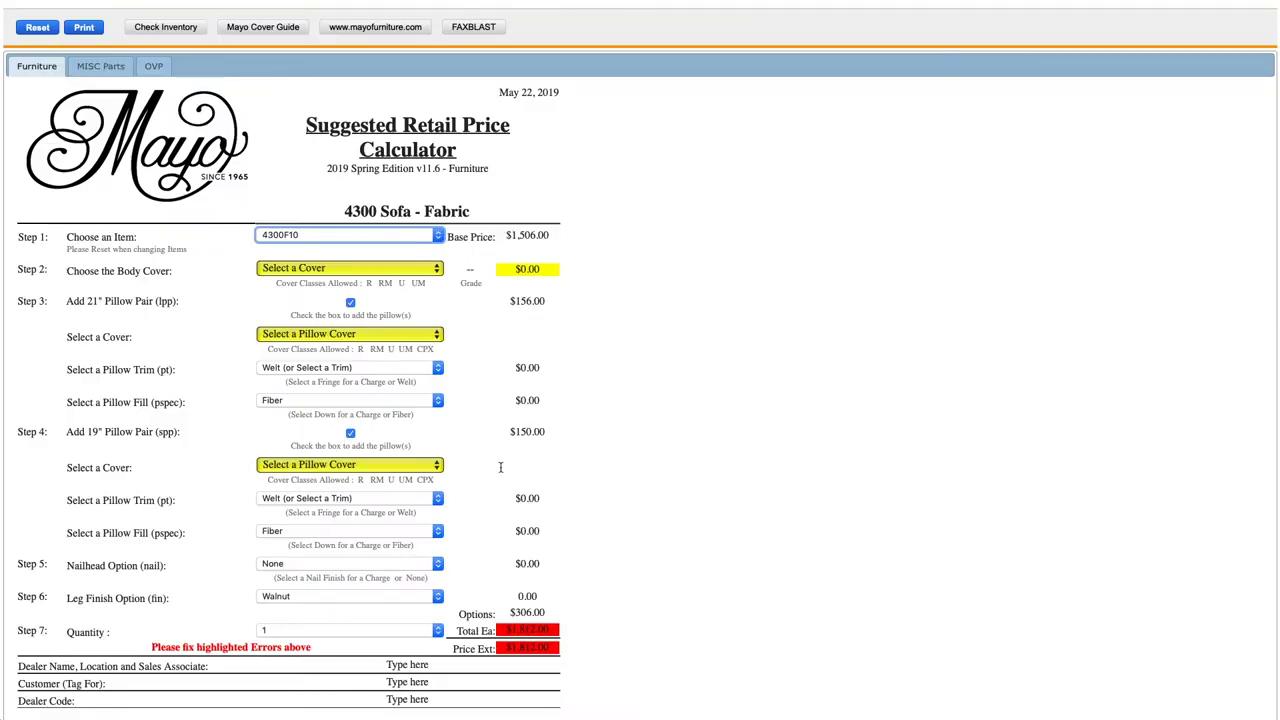
left_click(434, 268)
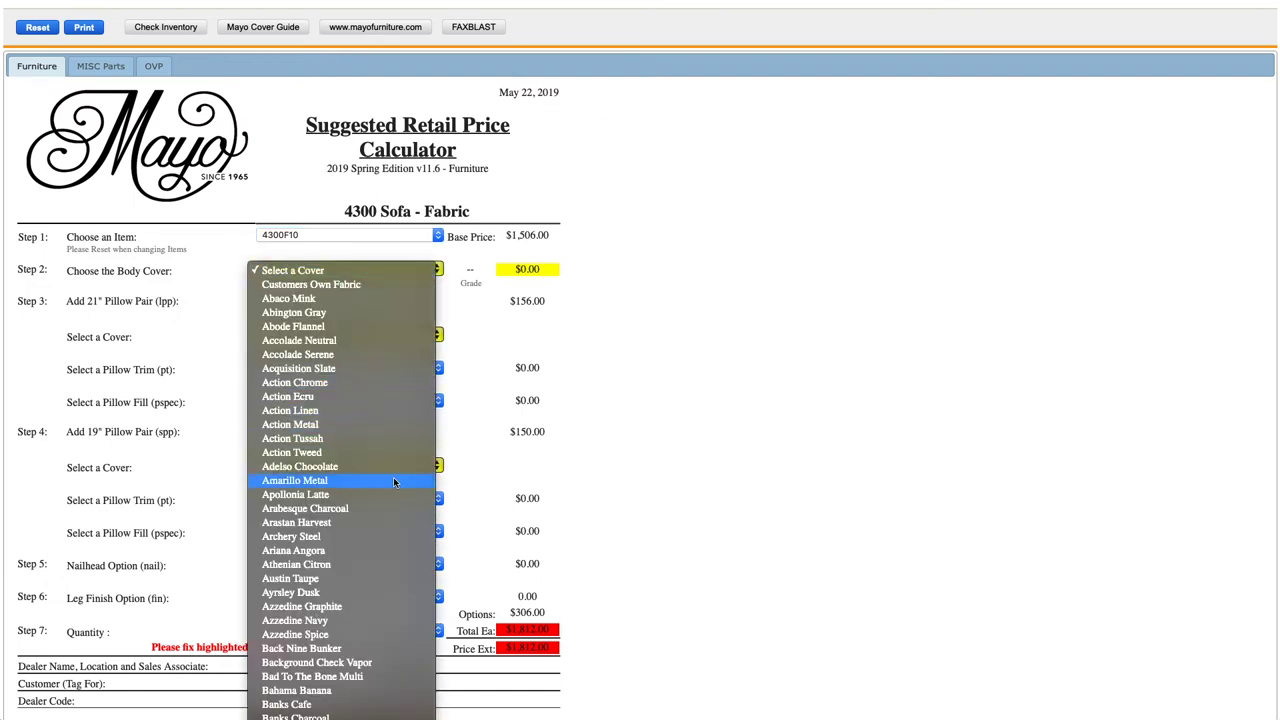
key("Escape")
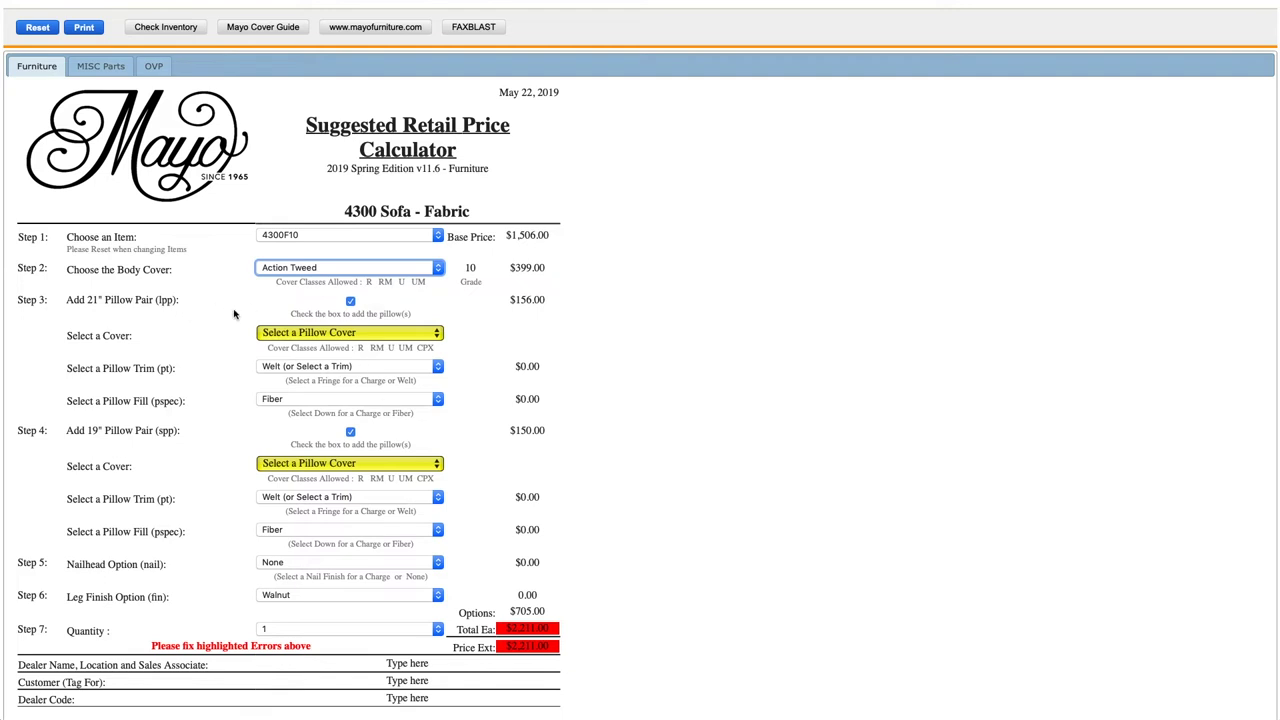
Set the 21" pillow pair's cover to Fulton Antique and its fill to Down.
left_click(322, 332)
scroll(344, 536, "down", 15)
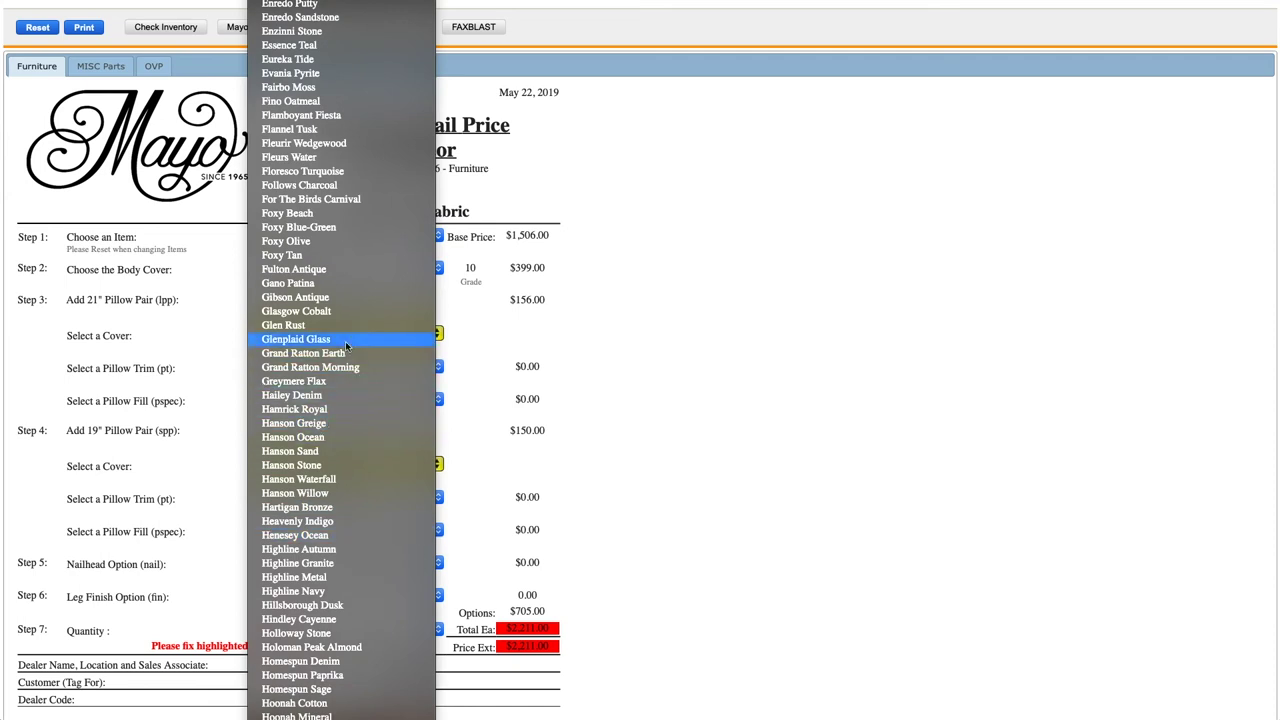
left_click(336, 271)
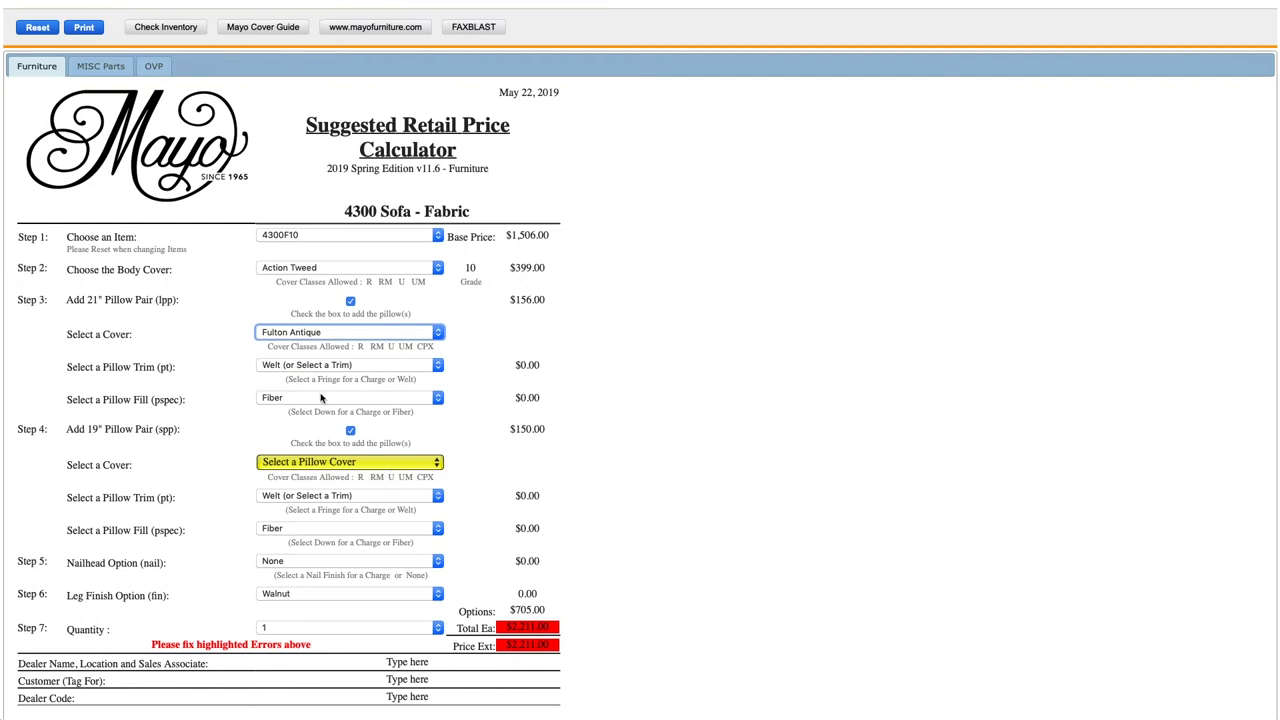
left_click(321, 397)
left_click(316, 411)
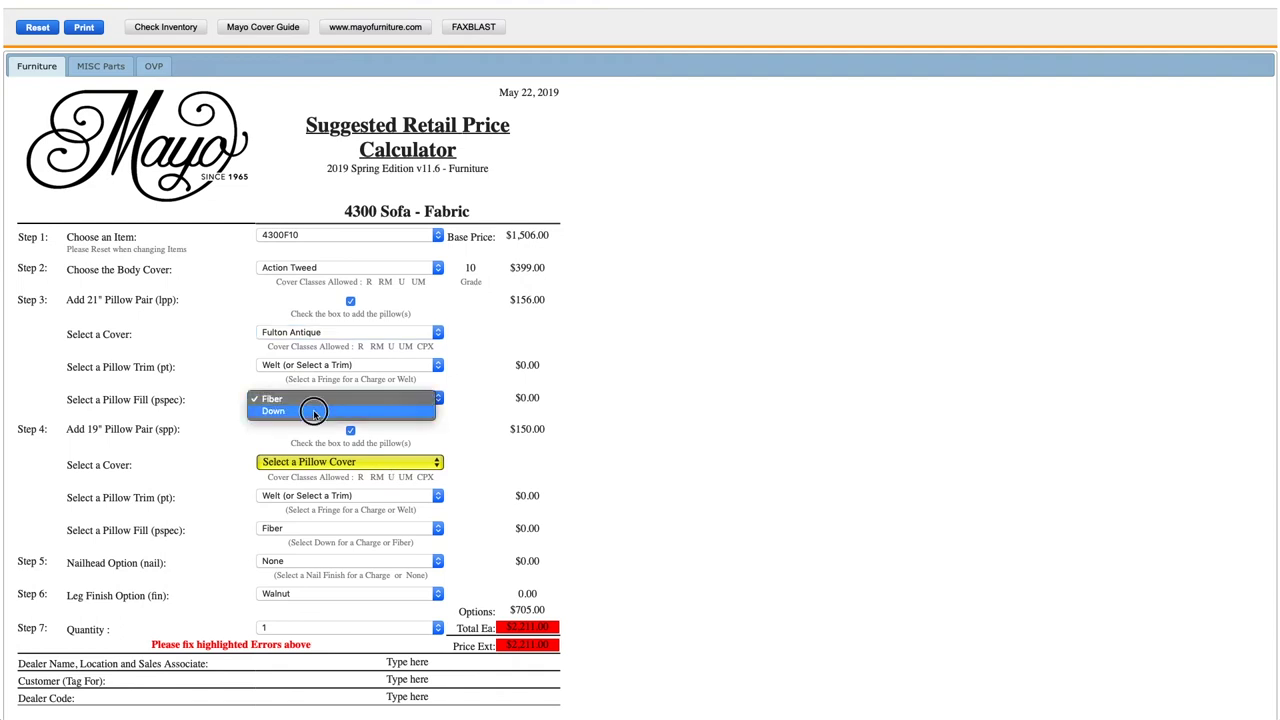
Set the 19" pillow pair's cover to Pandora Antique and its fill to Down.
left_click(393, 468)
scroll(382, 634, "down", 20)
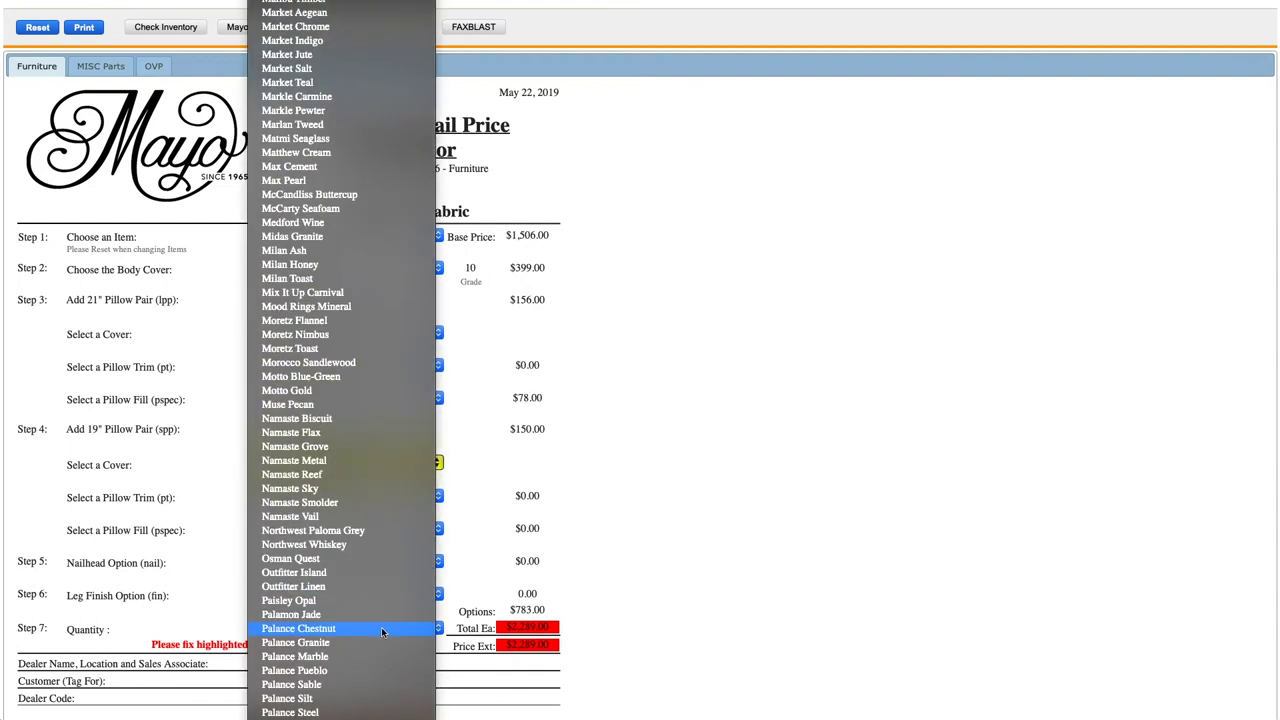
scroll(376, 688, "down", 3)
scroll(376, 688, "down", 5)
left_click(378, 561)
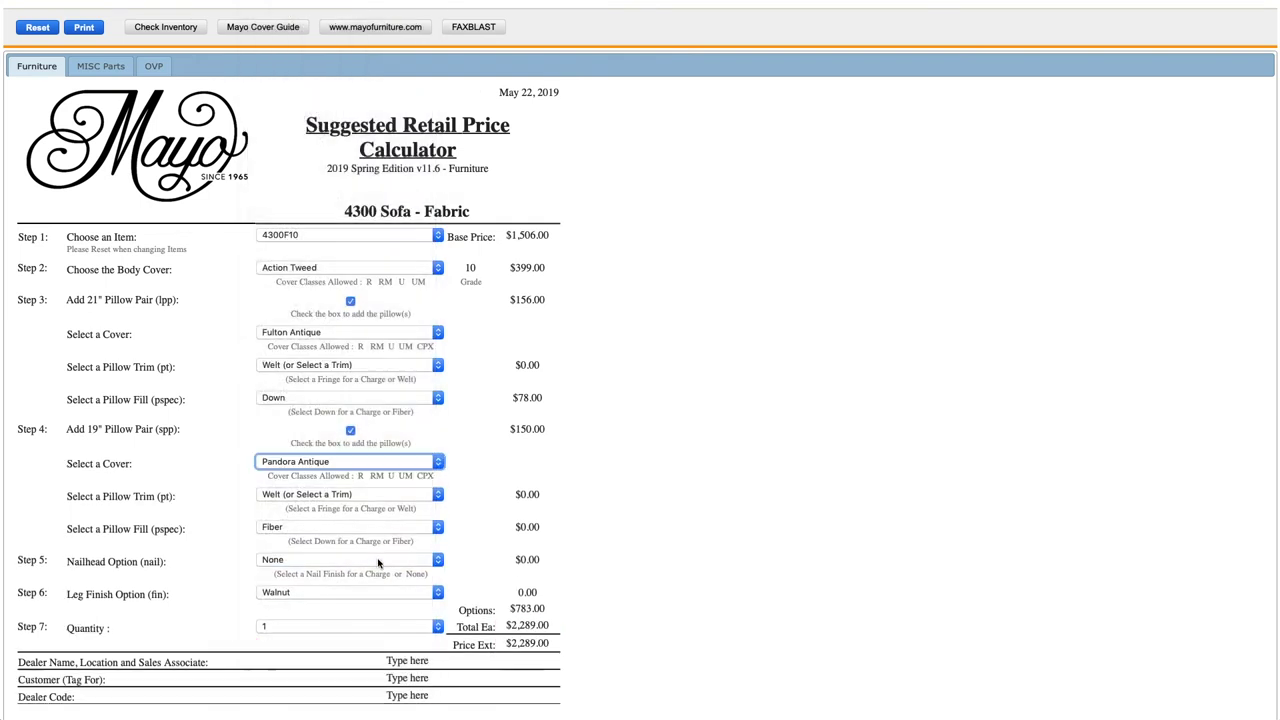
left_click(294, 526)
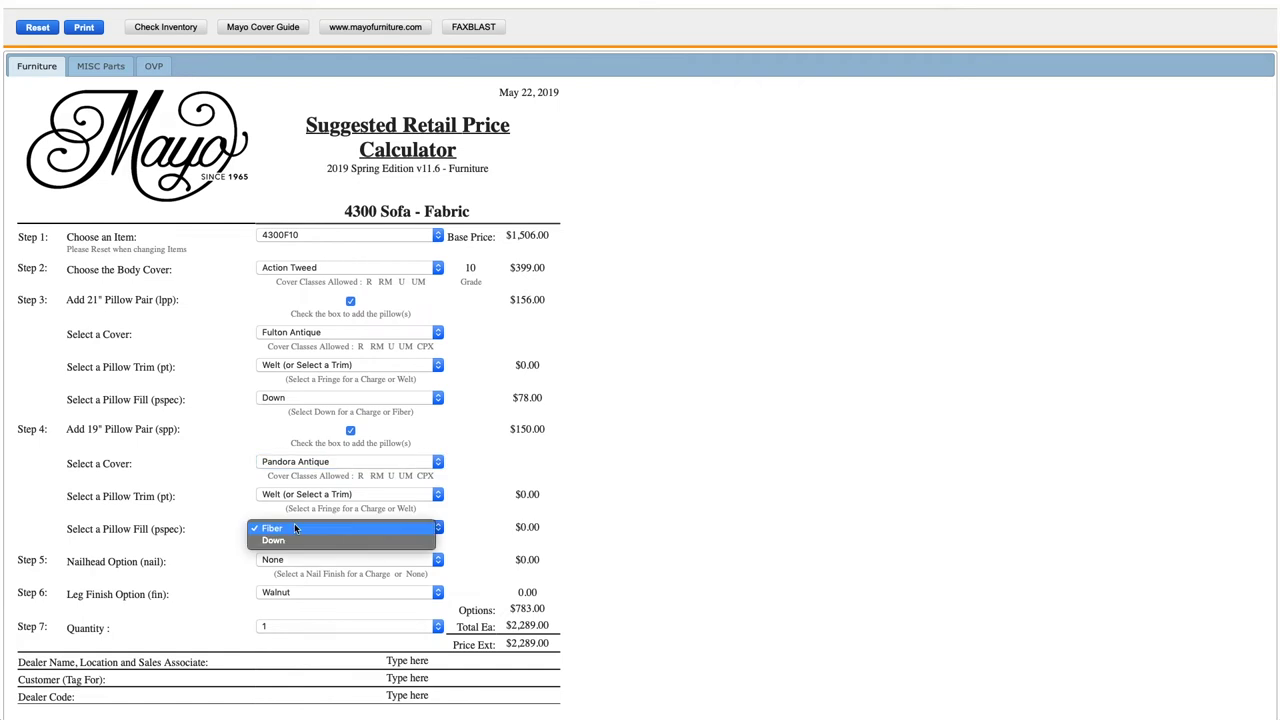
left_click(300, 538)
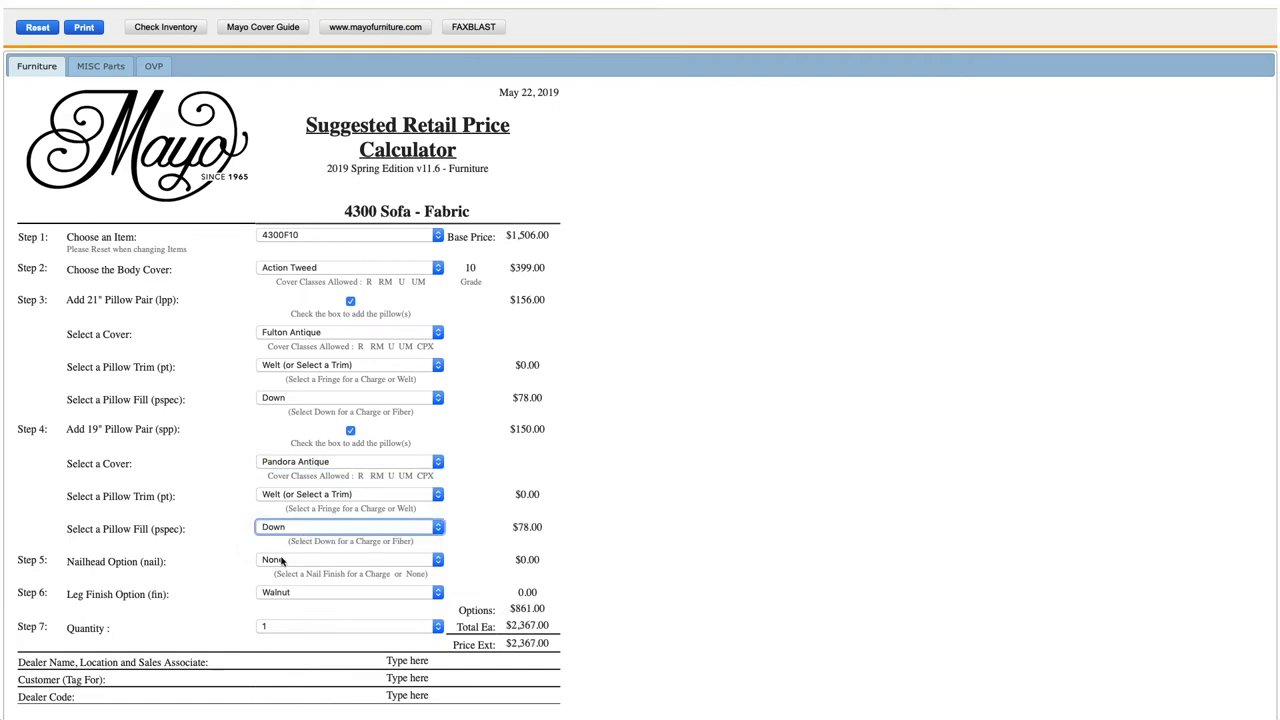
Choose Brass nailheads and the Espresso leg finish, and highlight the extended price line.
left_click(286, 560)
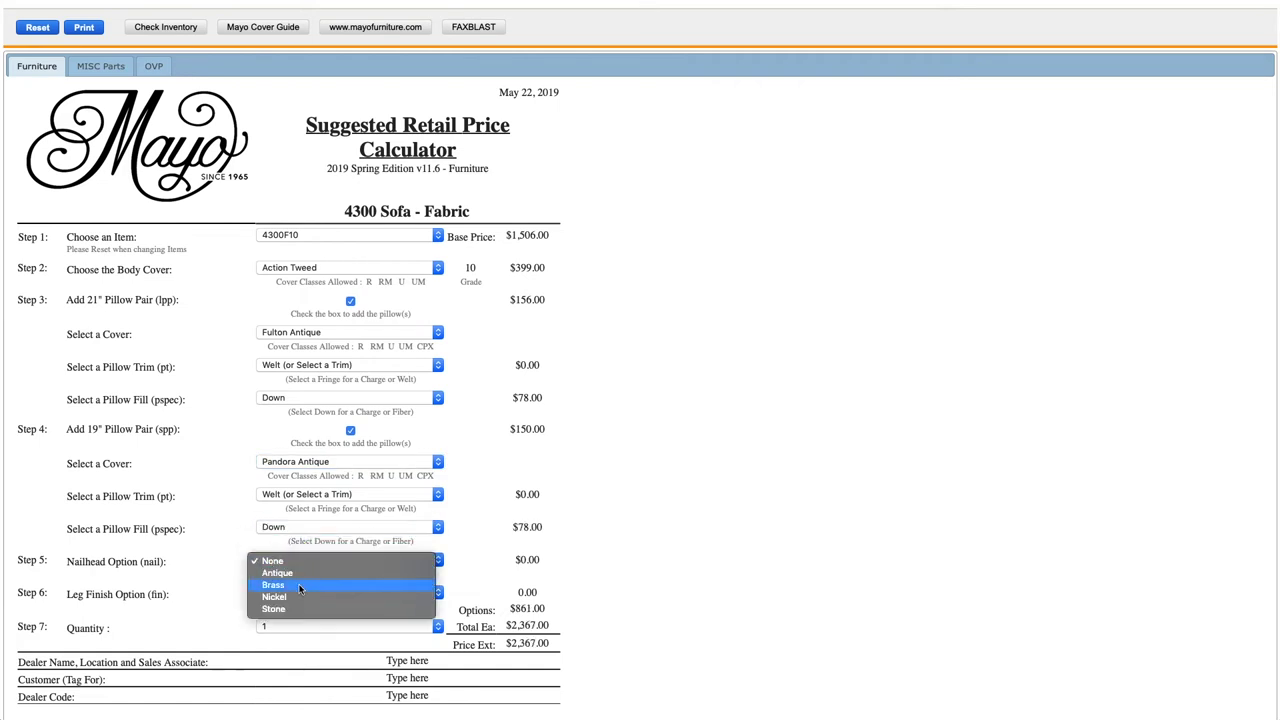
left_click(298, 587)
left_click(297, 594)
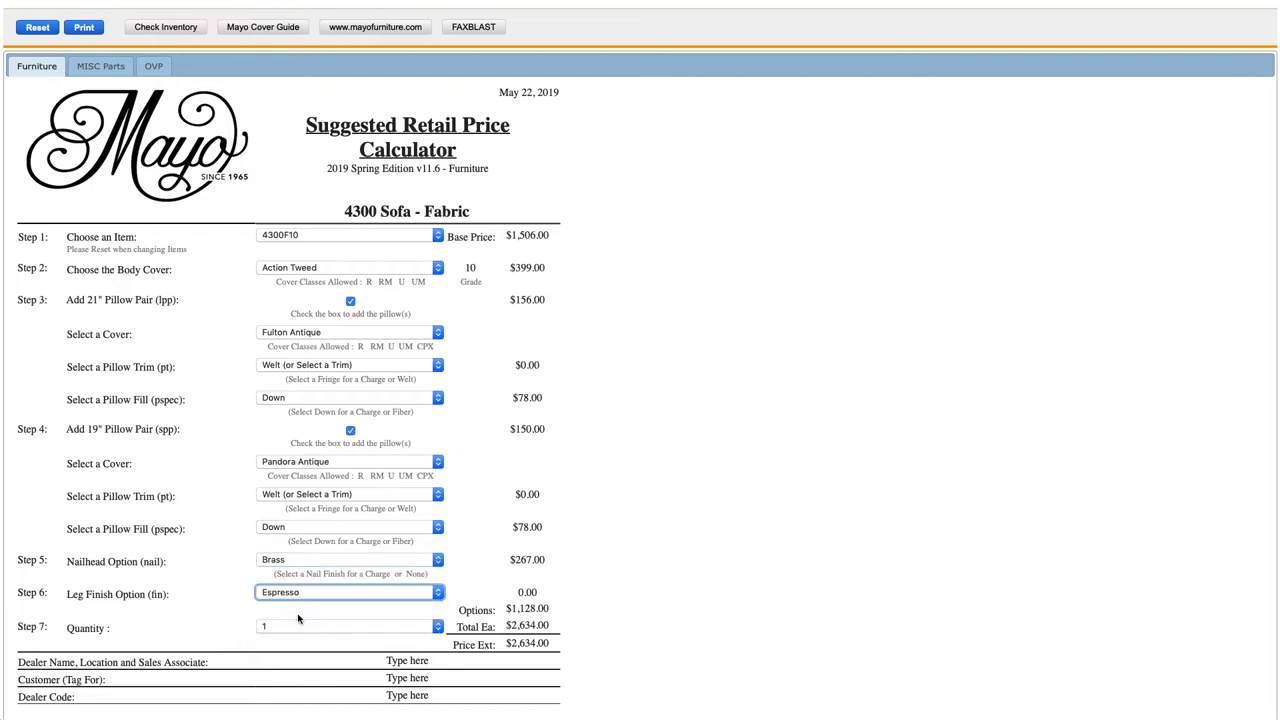
left_click_drag(455, 644, 510, 644)
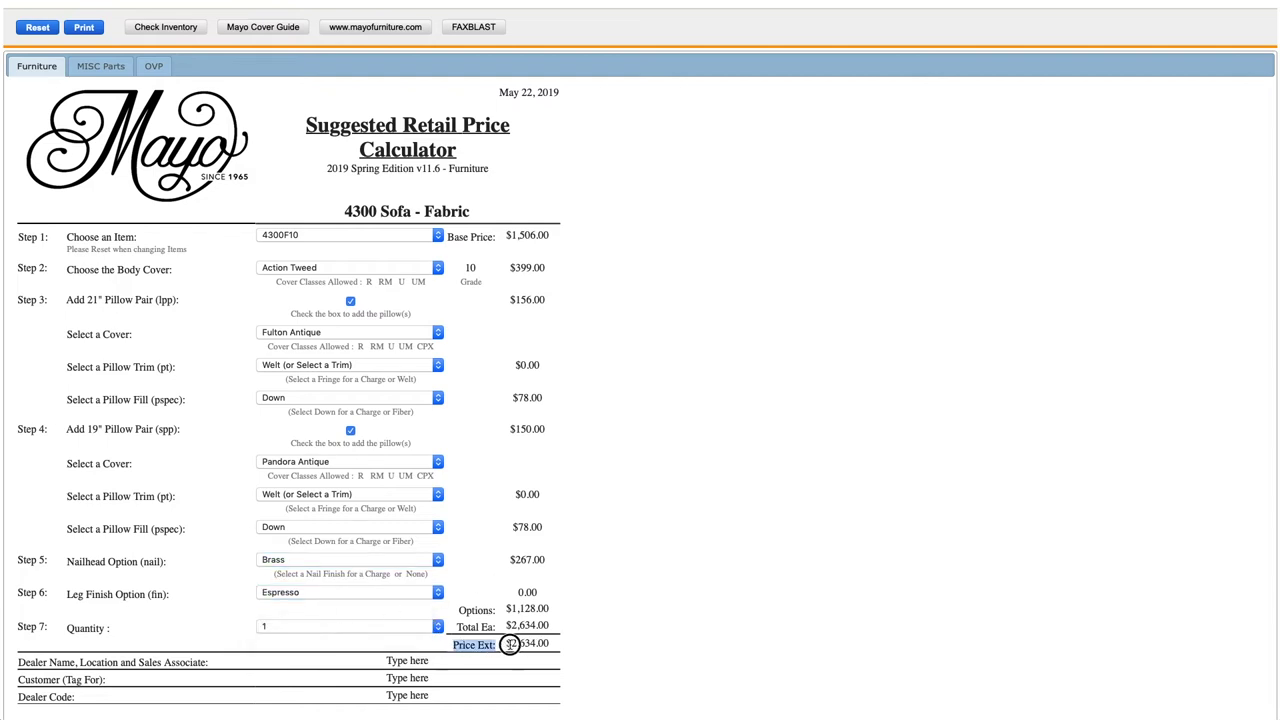